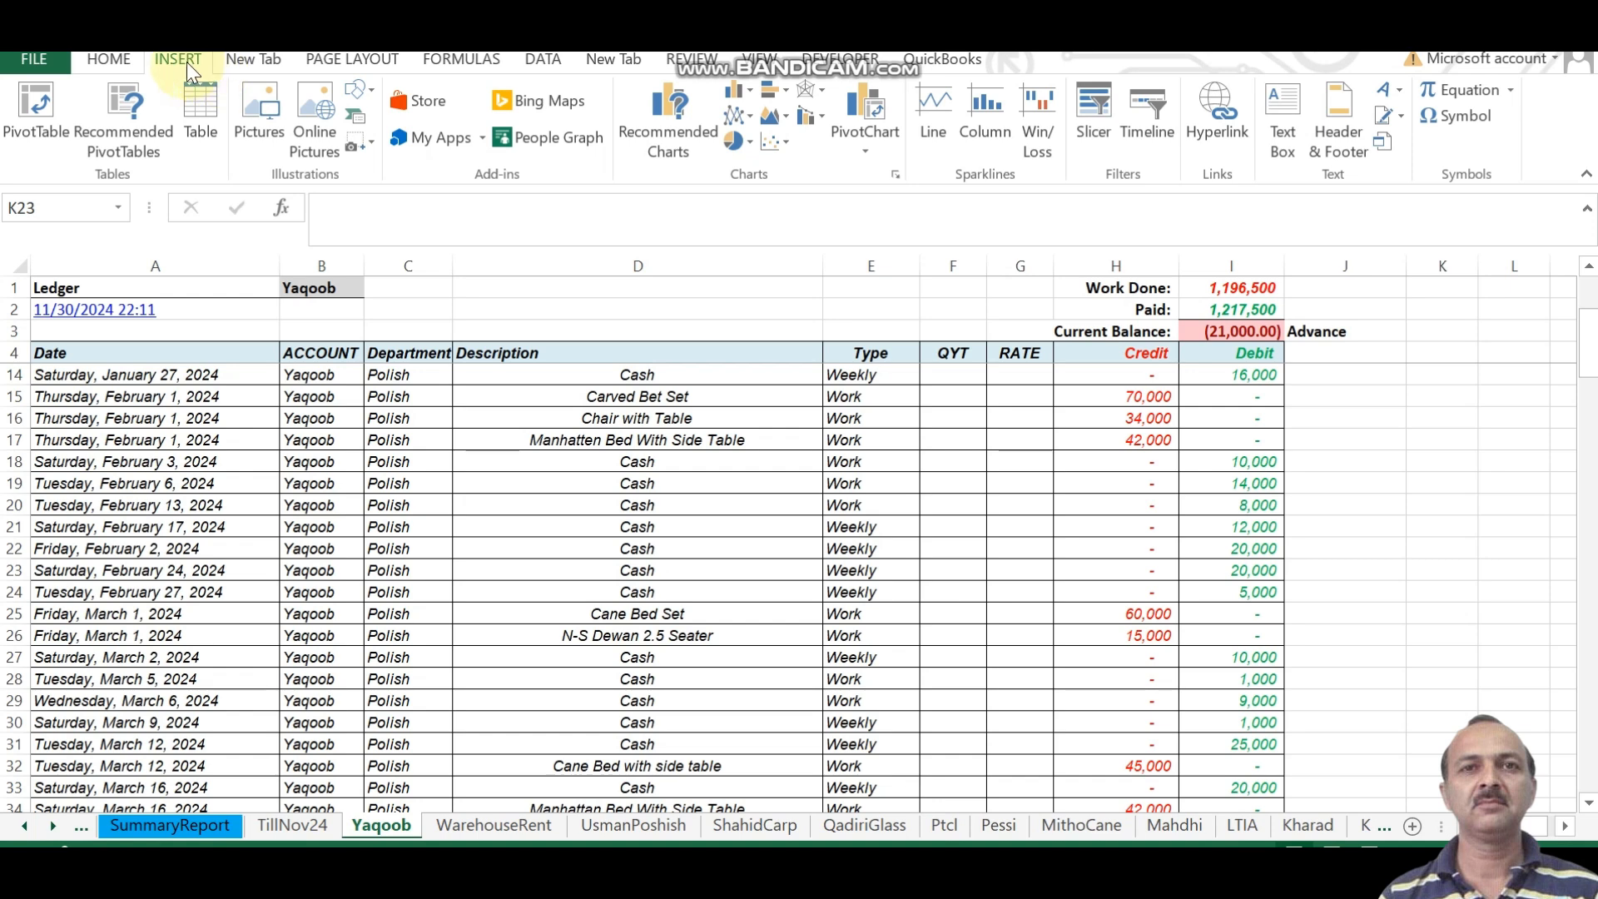
# Draw a rounded rectangle about 1.47" wide and 0.4" high in columns J to L beside the ledger's balance totals
pyautogui.click(372, 92)
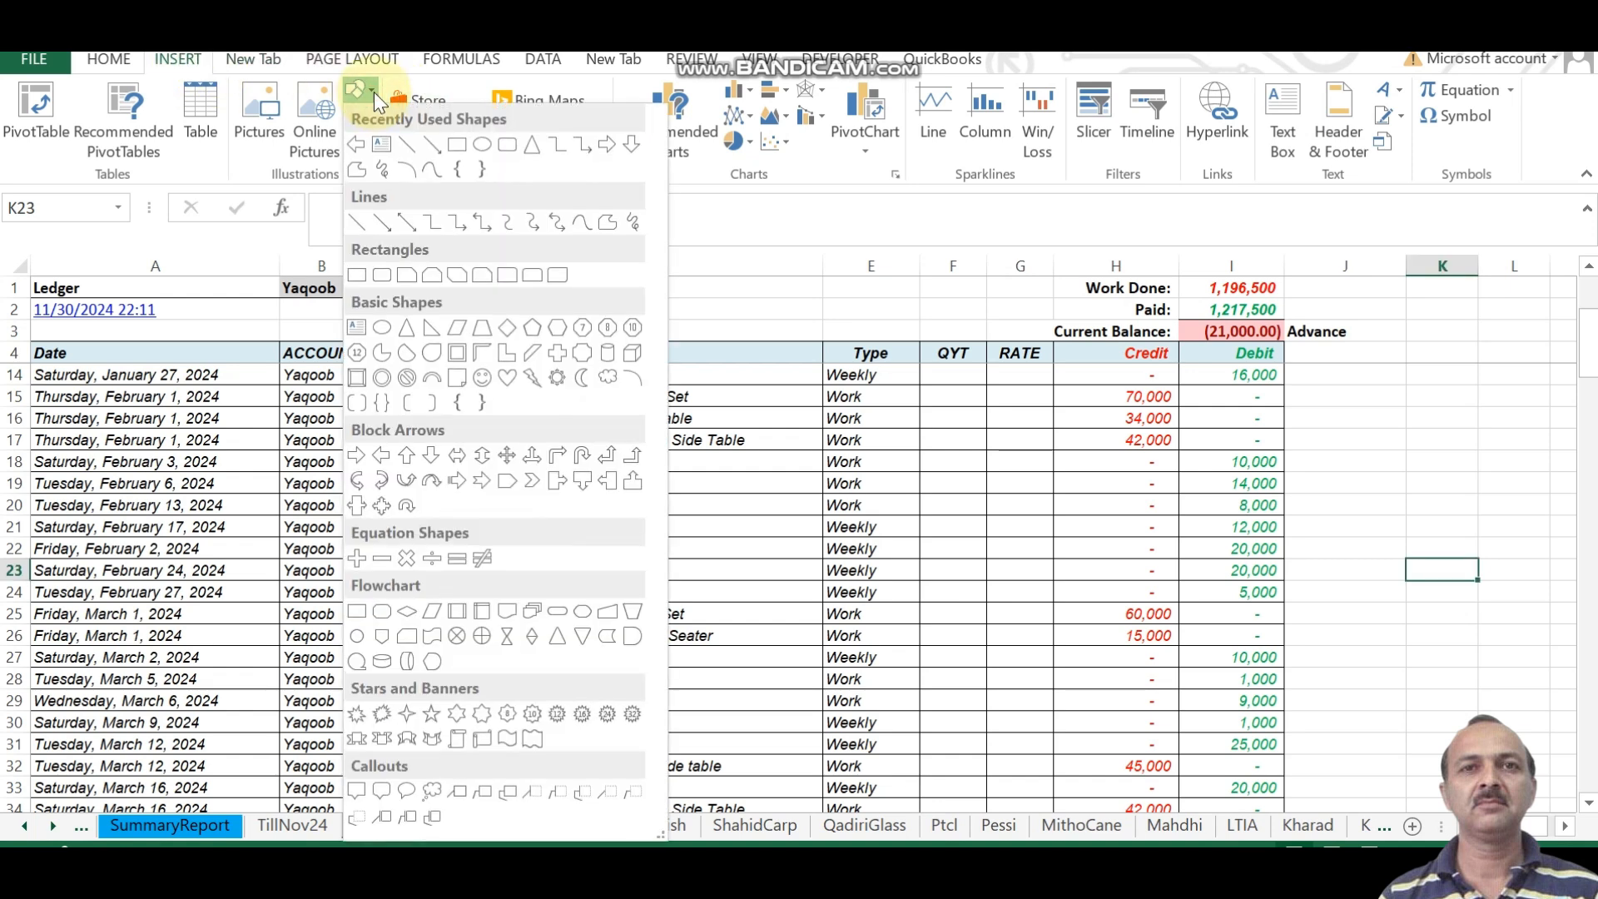
pyautogui.click(506, 146)
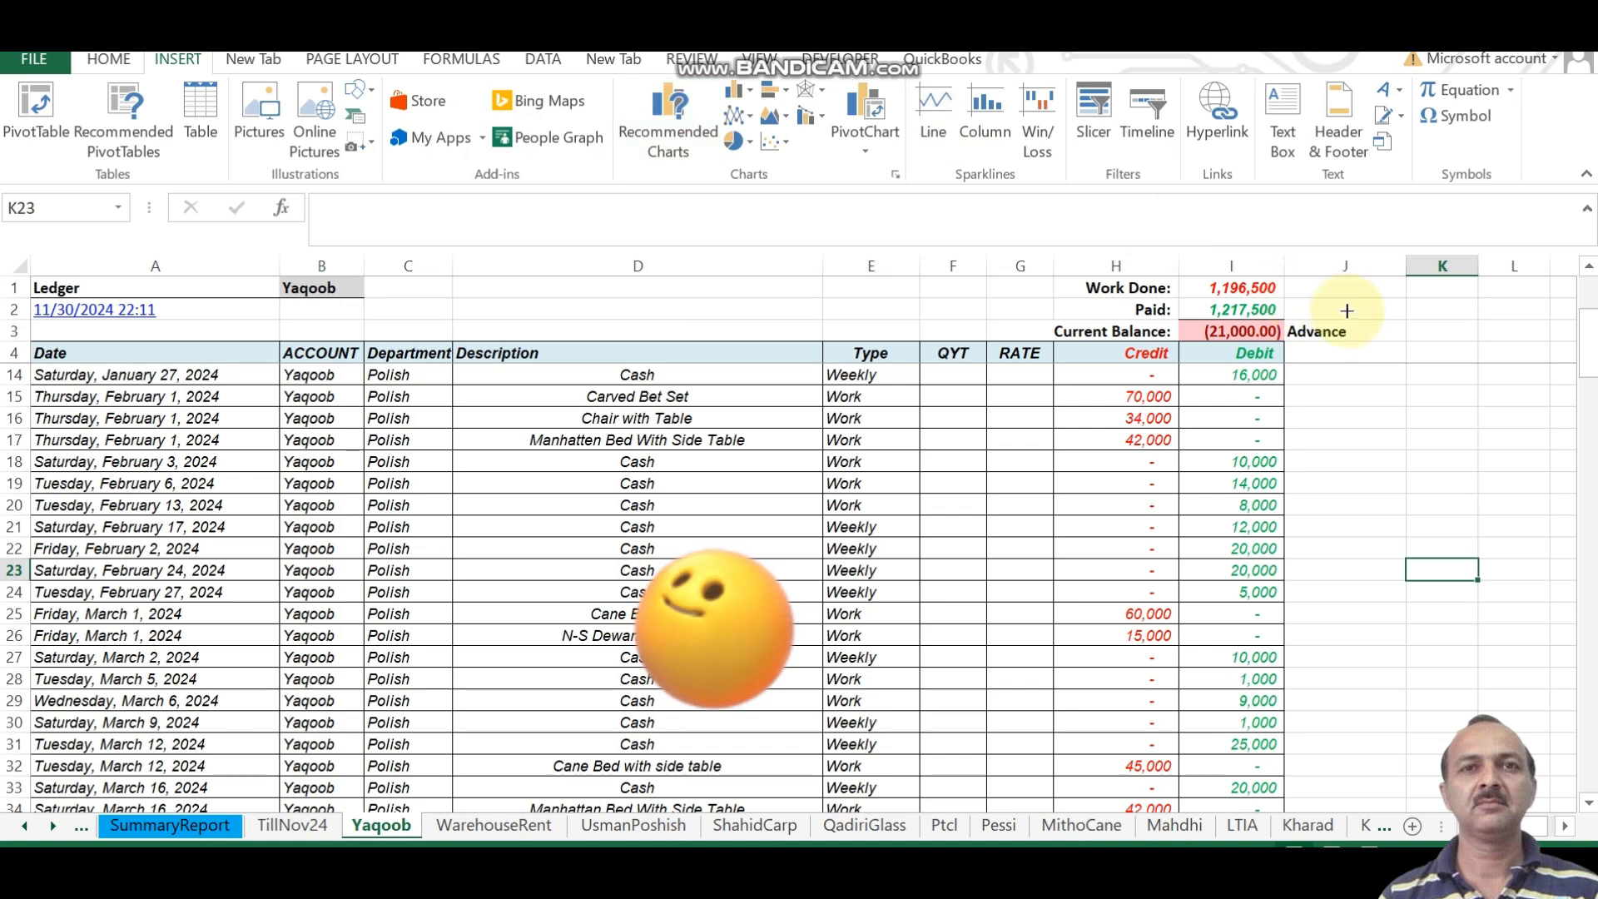
pyautogui.moveTo(1371, 305); pyautogui.dragTo(1531, 351)
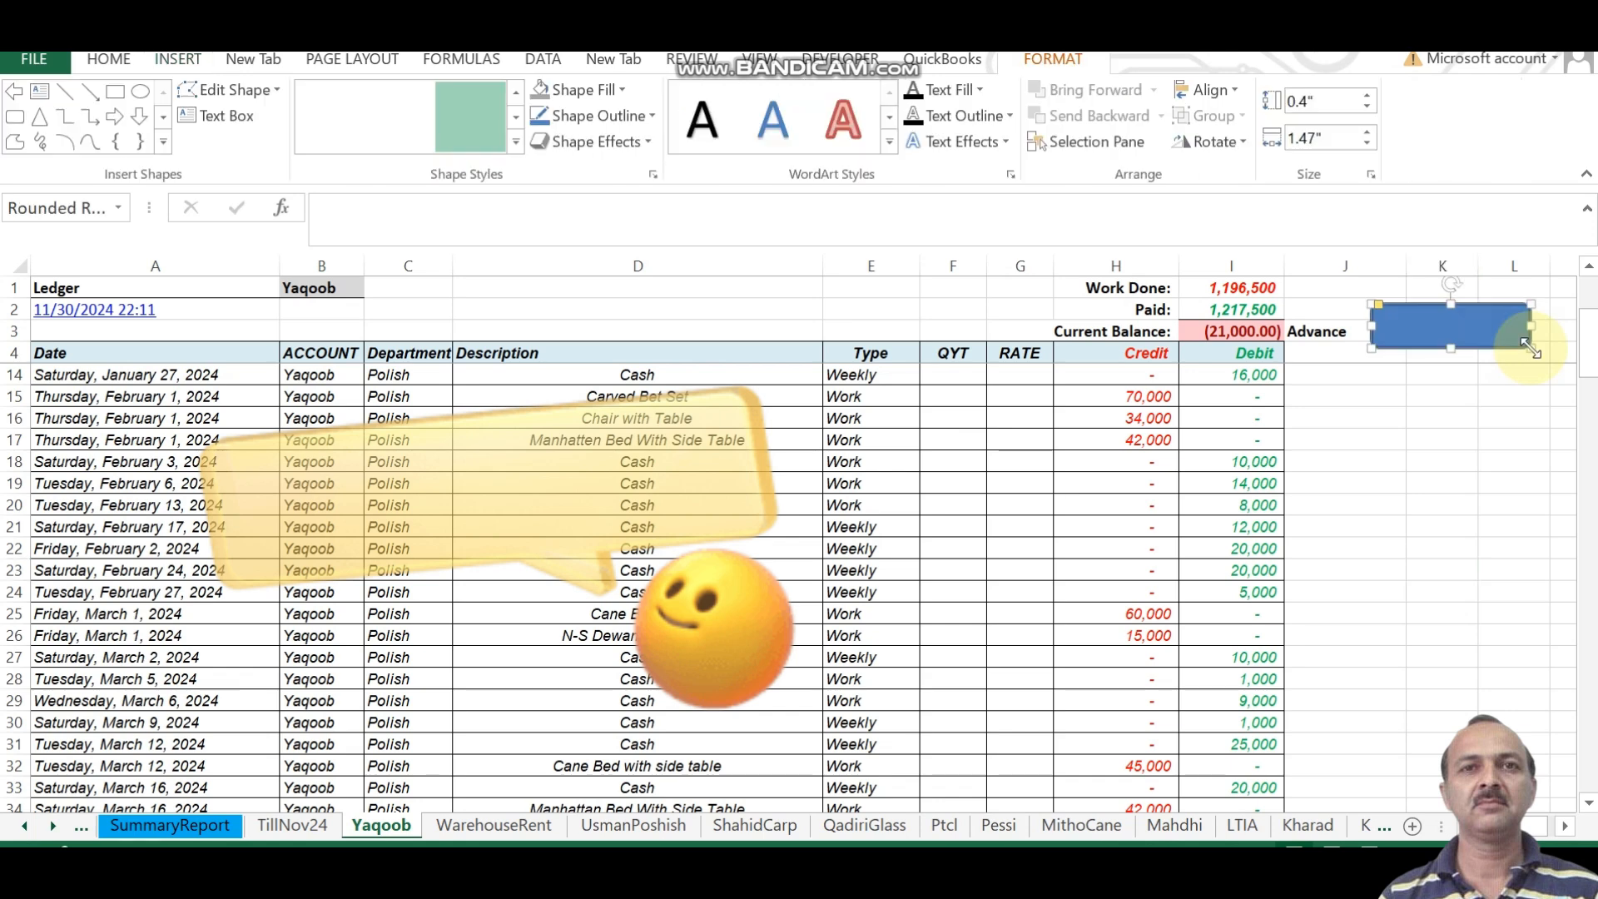
# Style the rounded rectangle with a bevelled preset shape effect and a gray theme fill
pyautogui.click(619, 144)
pyautogui.moveTo(607, 186)
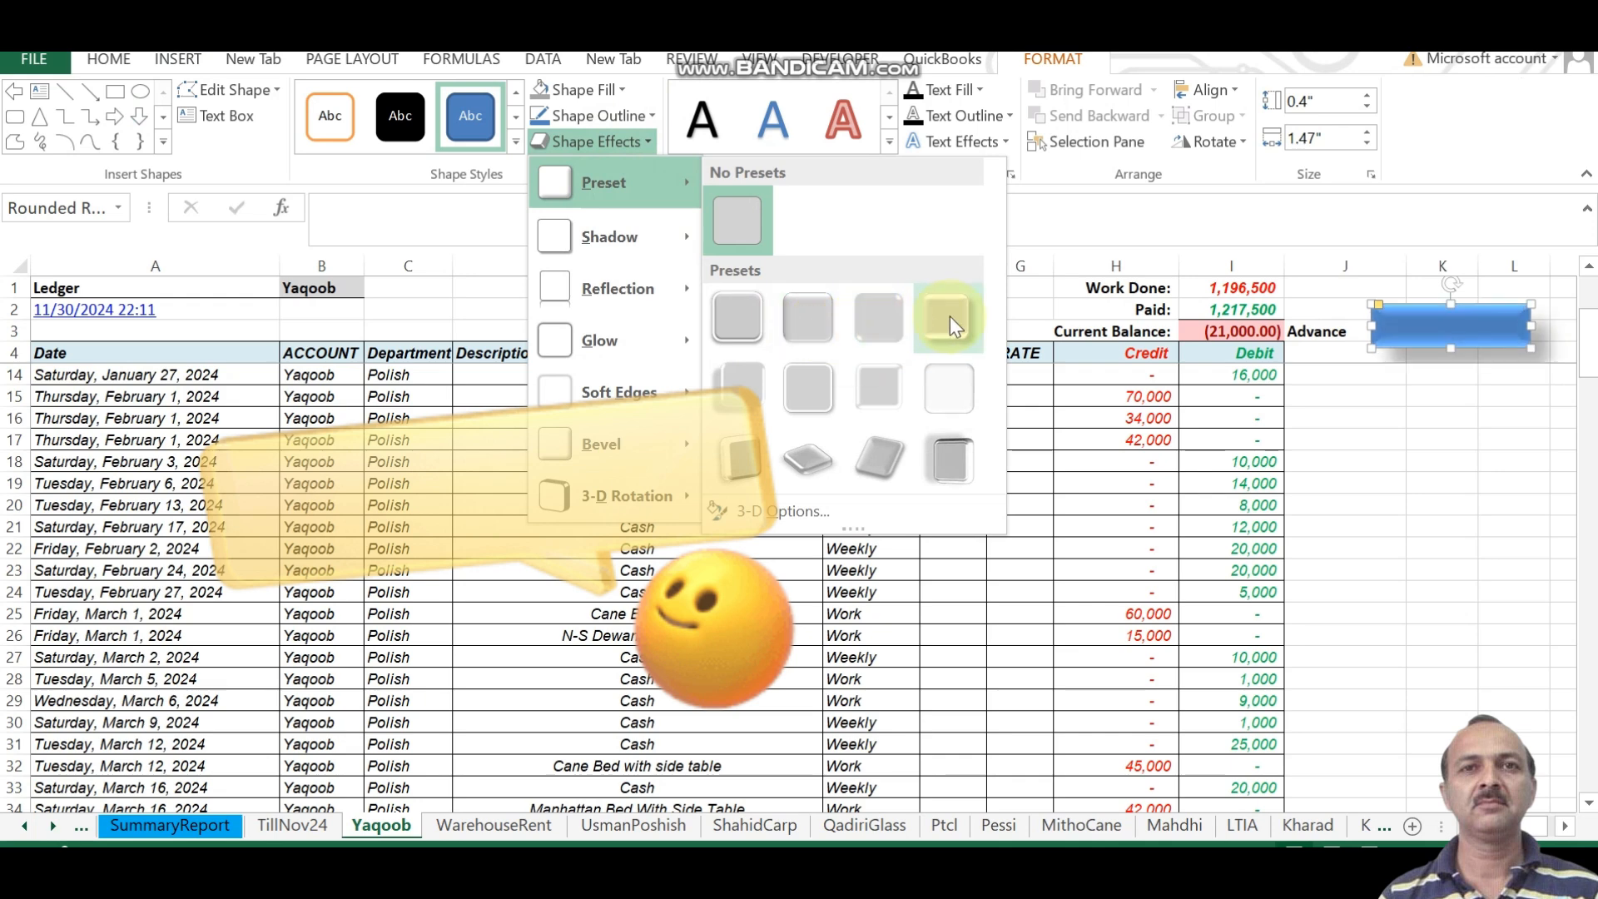
pyautogui.click(825, 317)
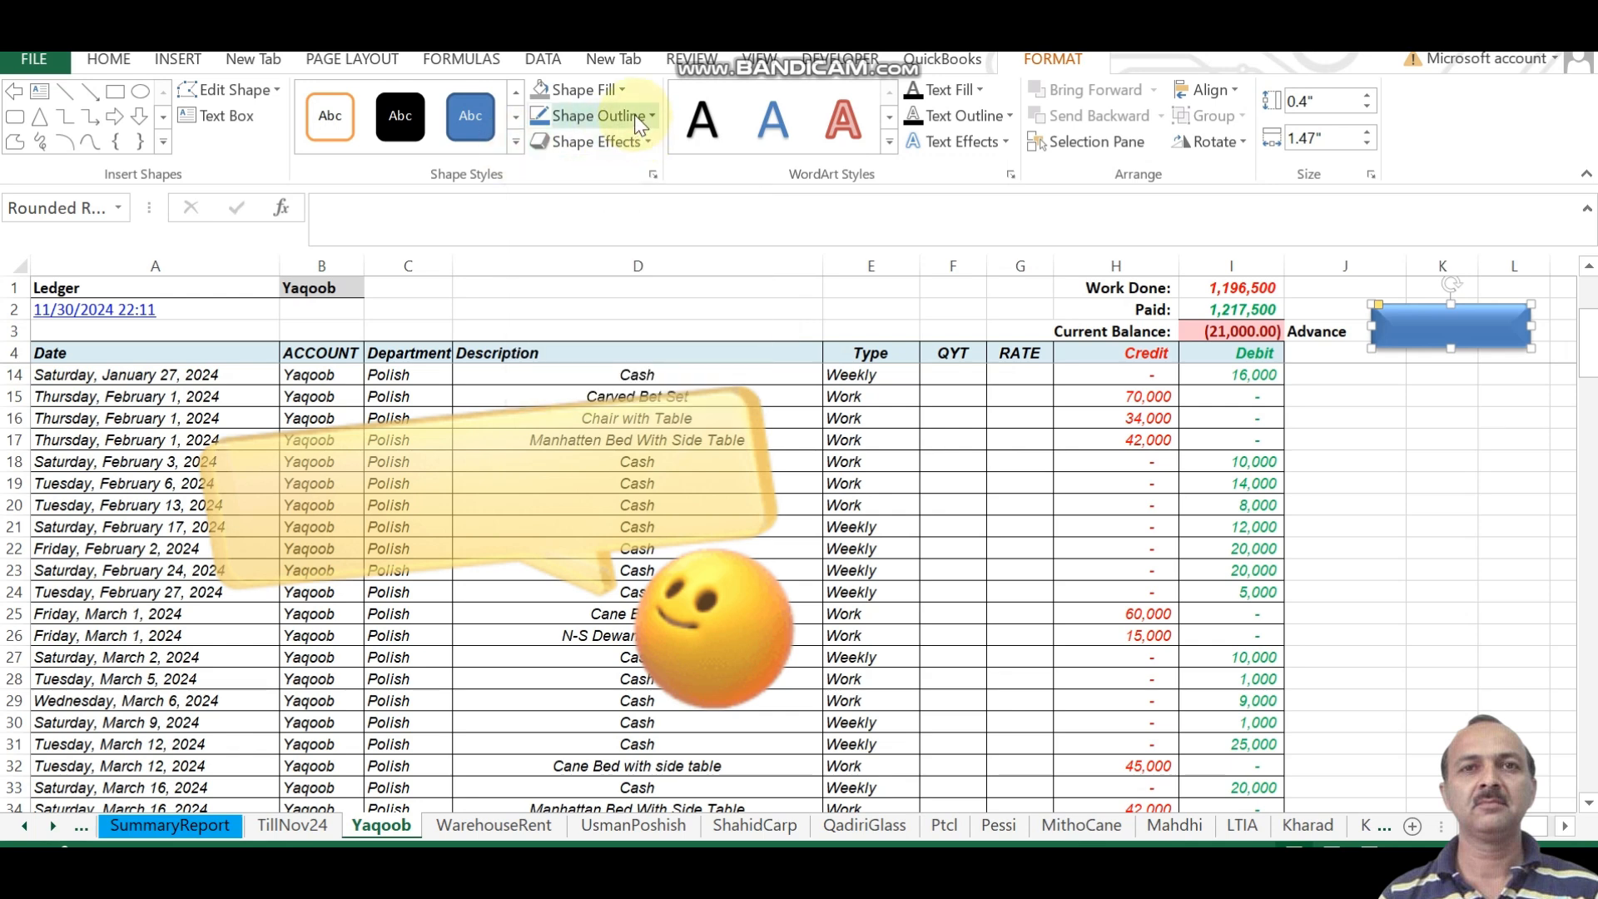
pyautogui.click(621, 90)
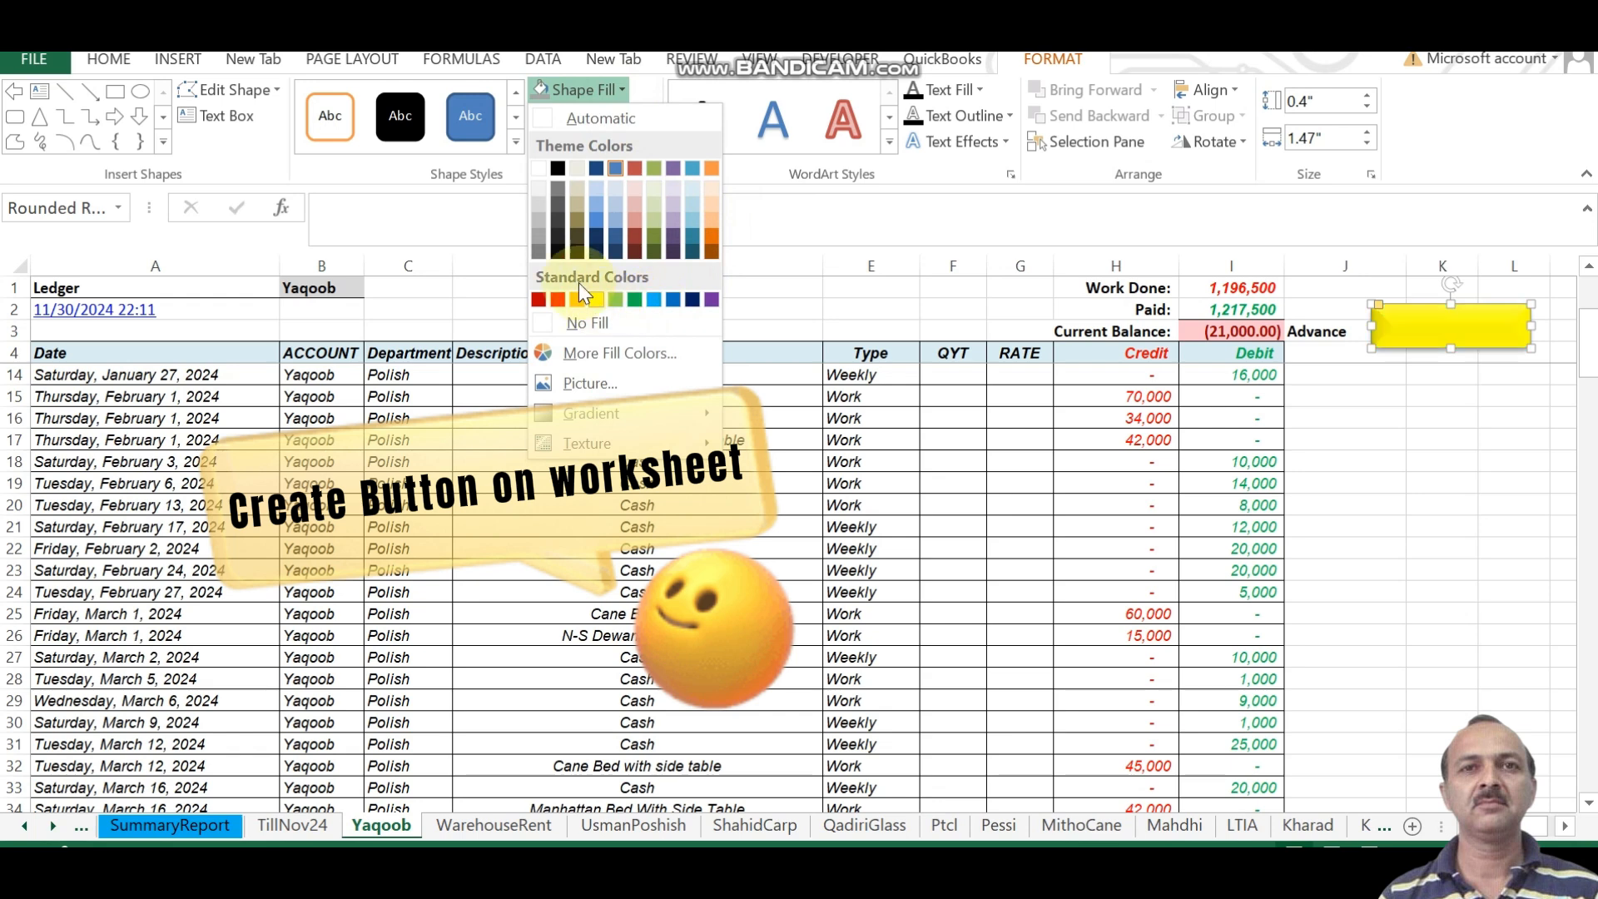
pyautogui.click(537, 225)
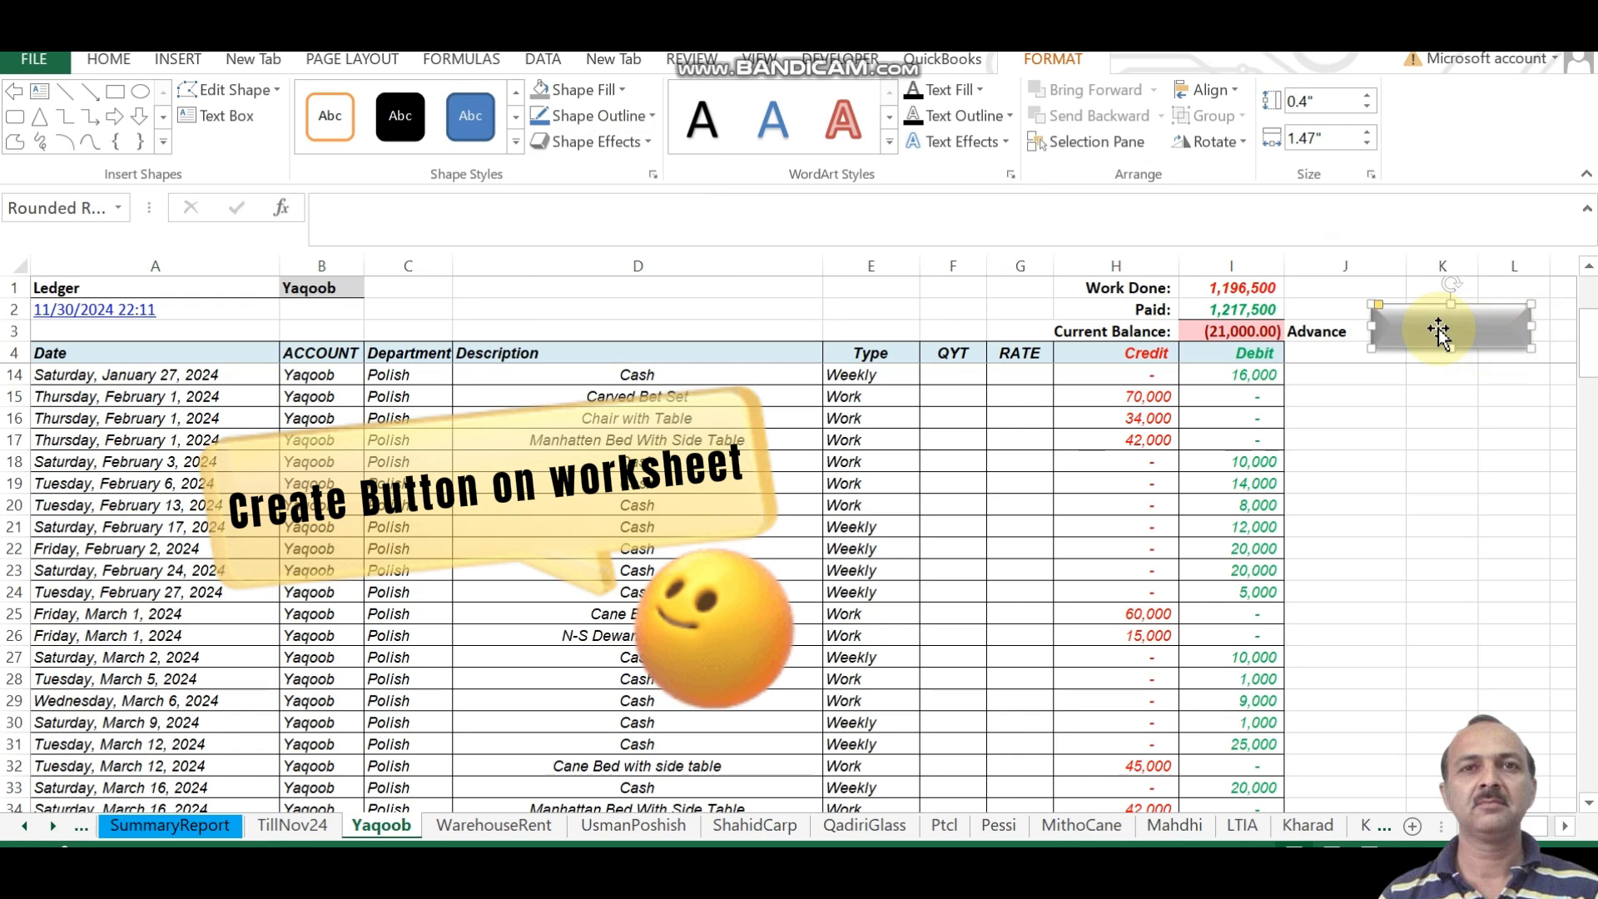
# Label the rounded rectangle with the text "Summary Report"
pyautogui.write('S')
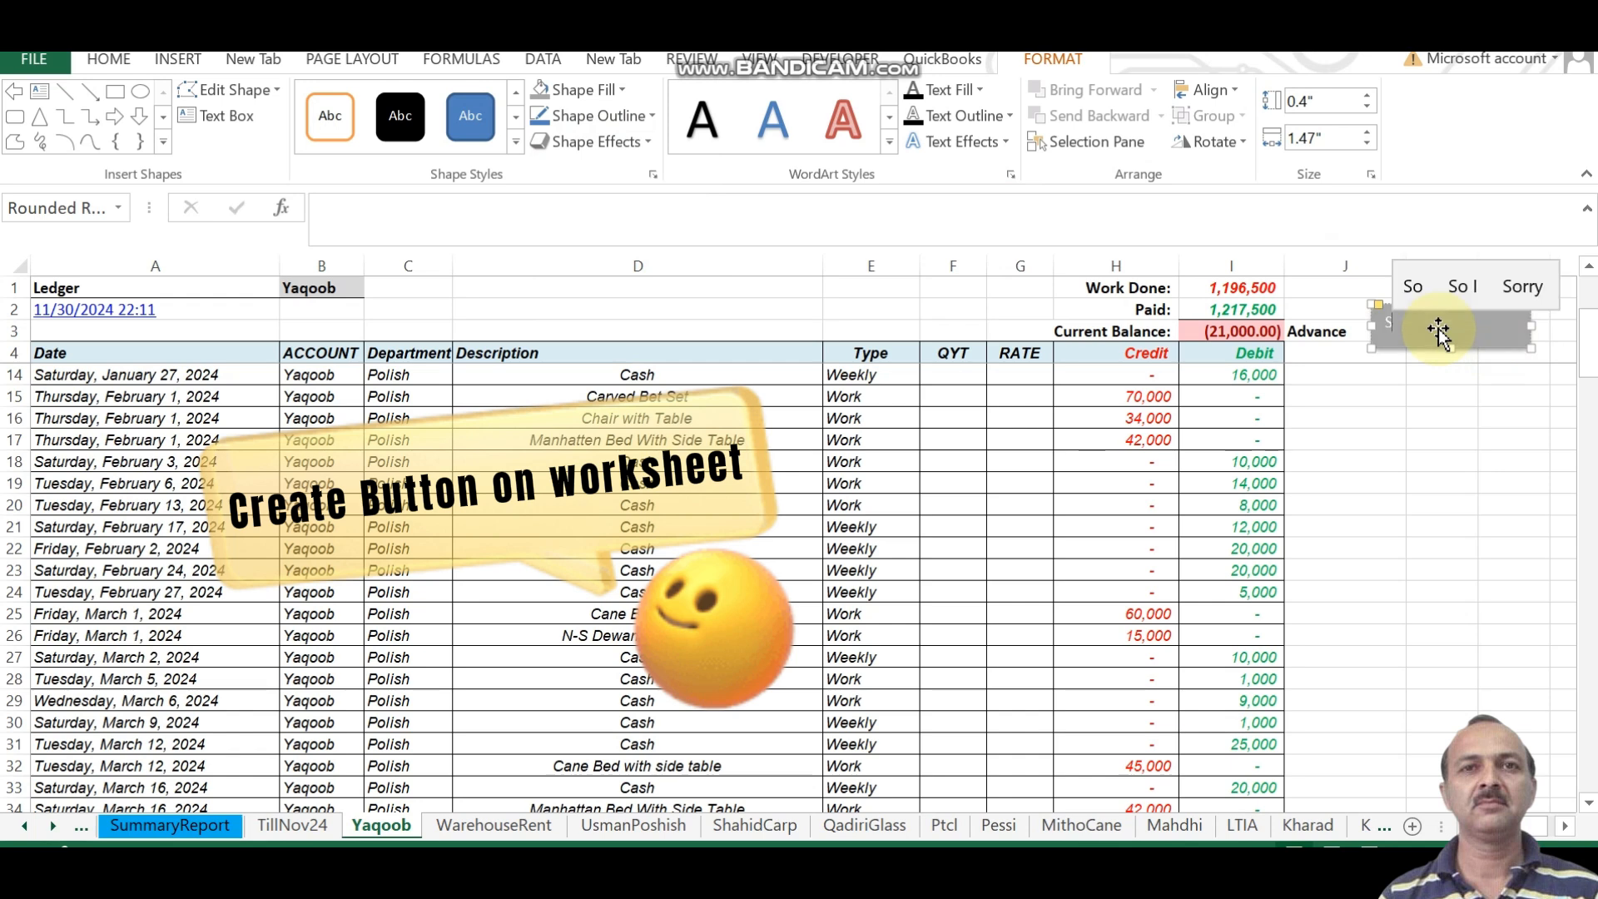
pyautogui.write('um')
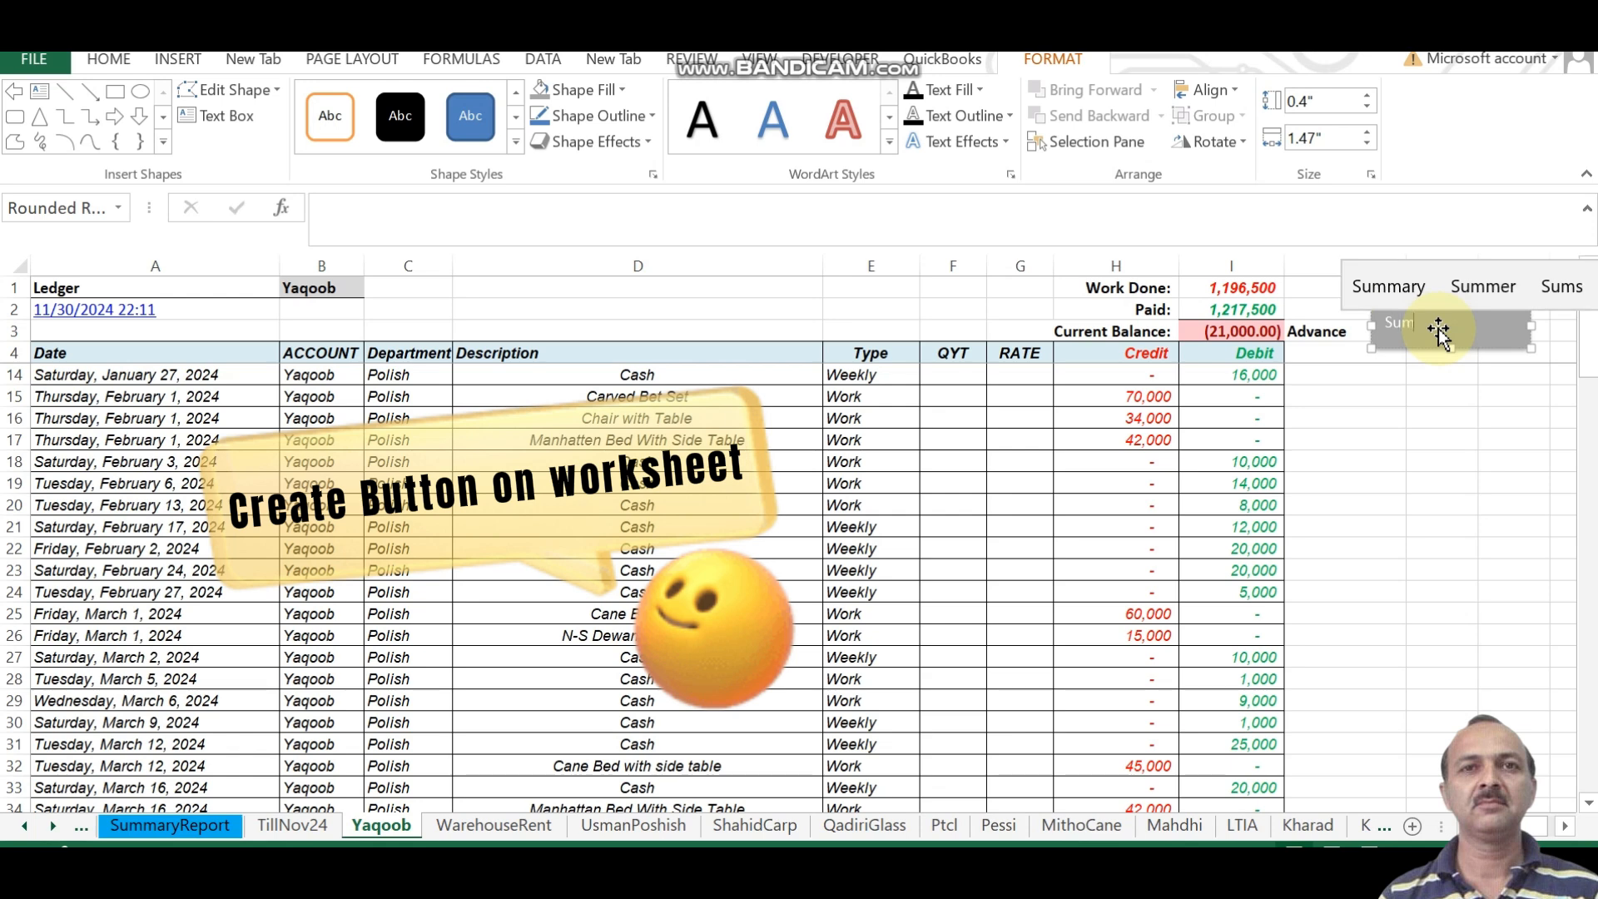
pyautogui.write('mary')
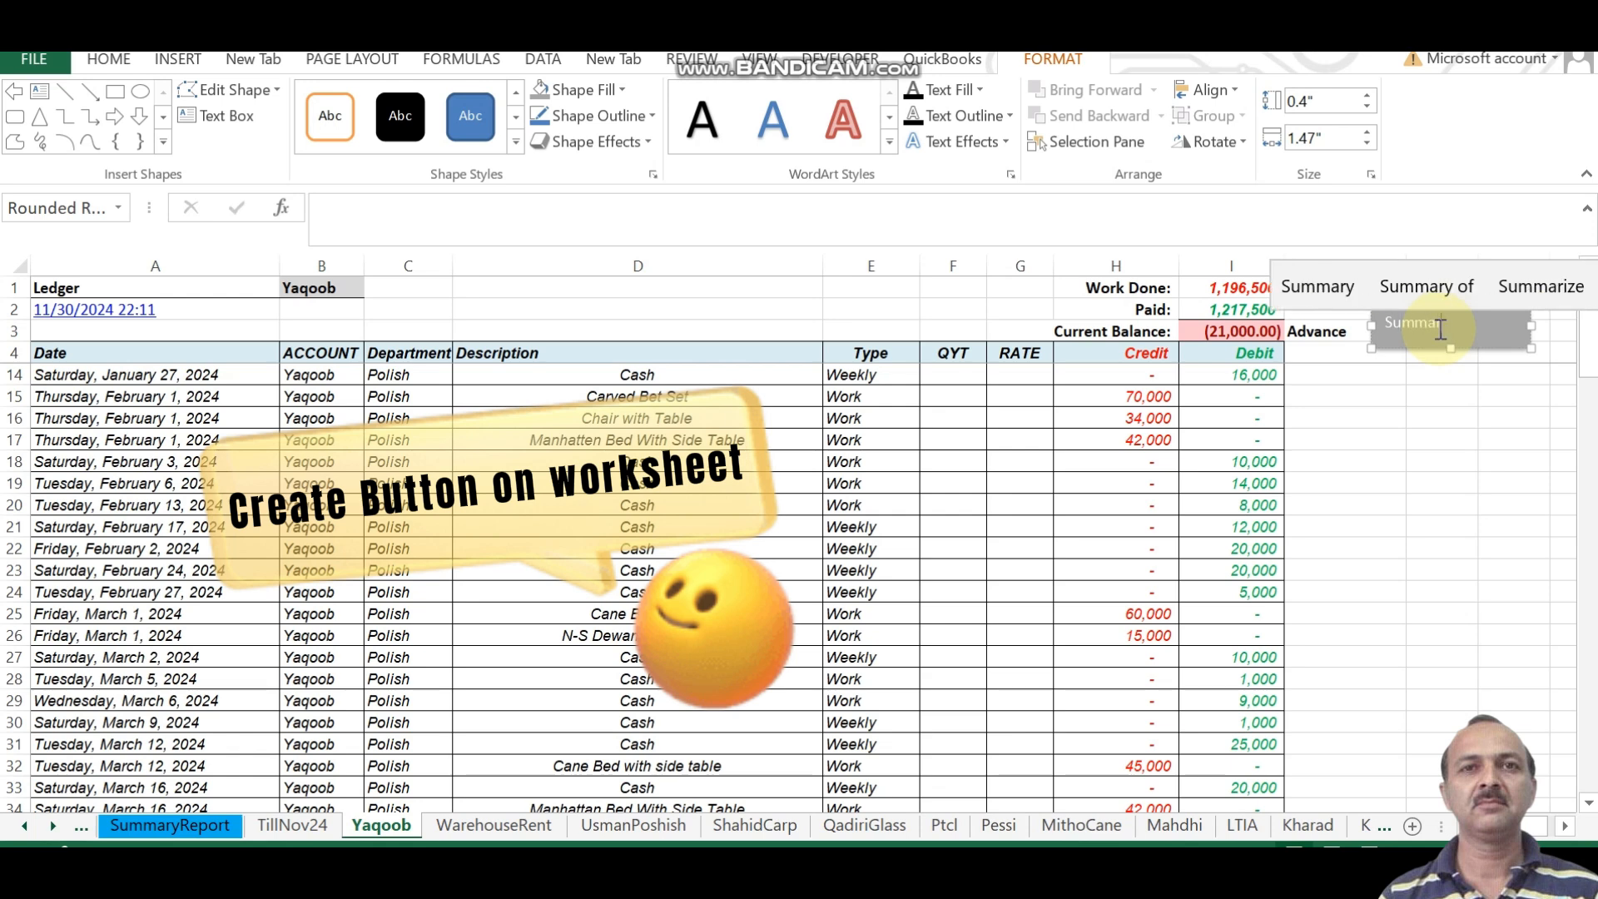
pyautogui.write(' Re')
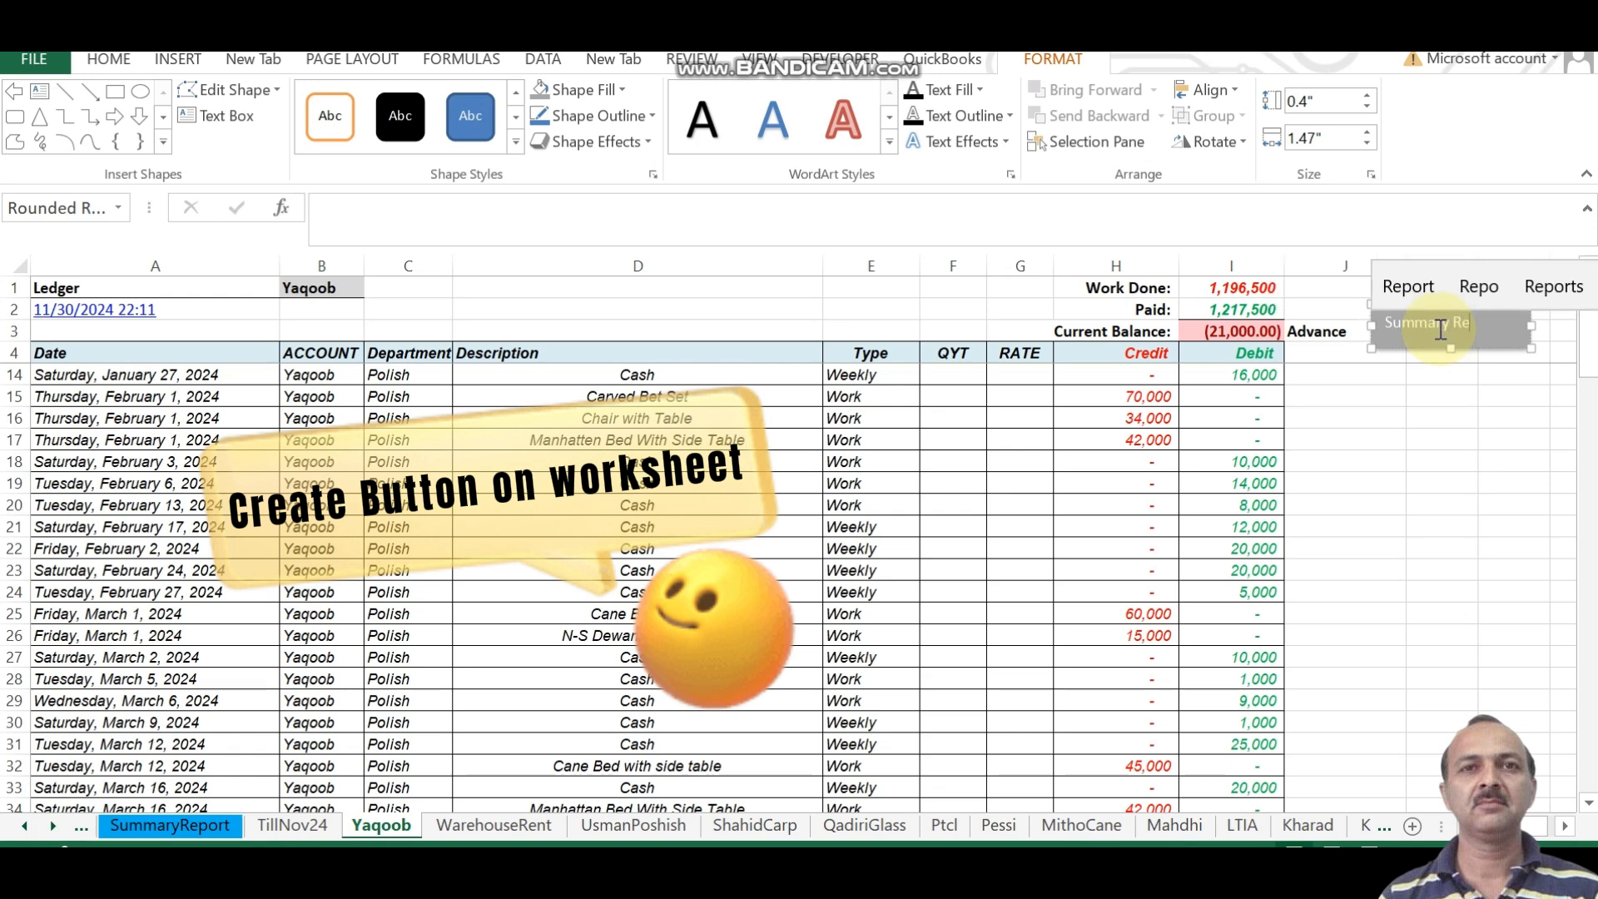
pyautogui.write('port')
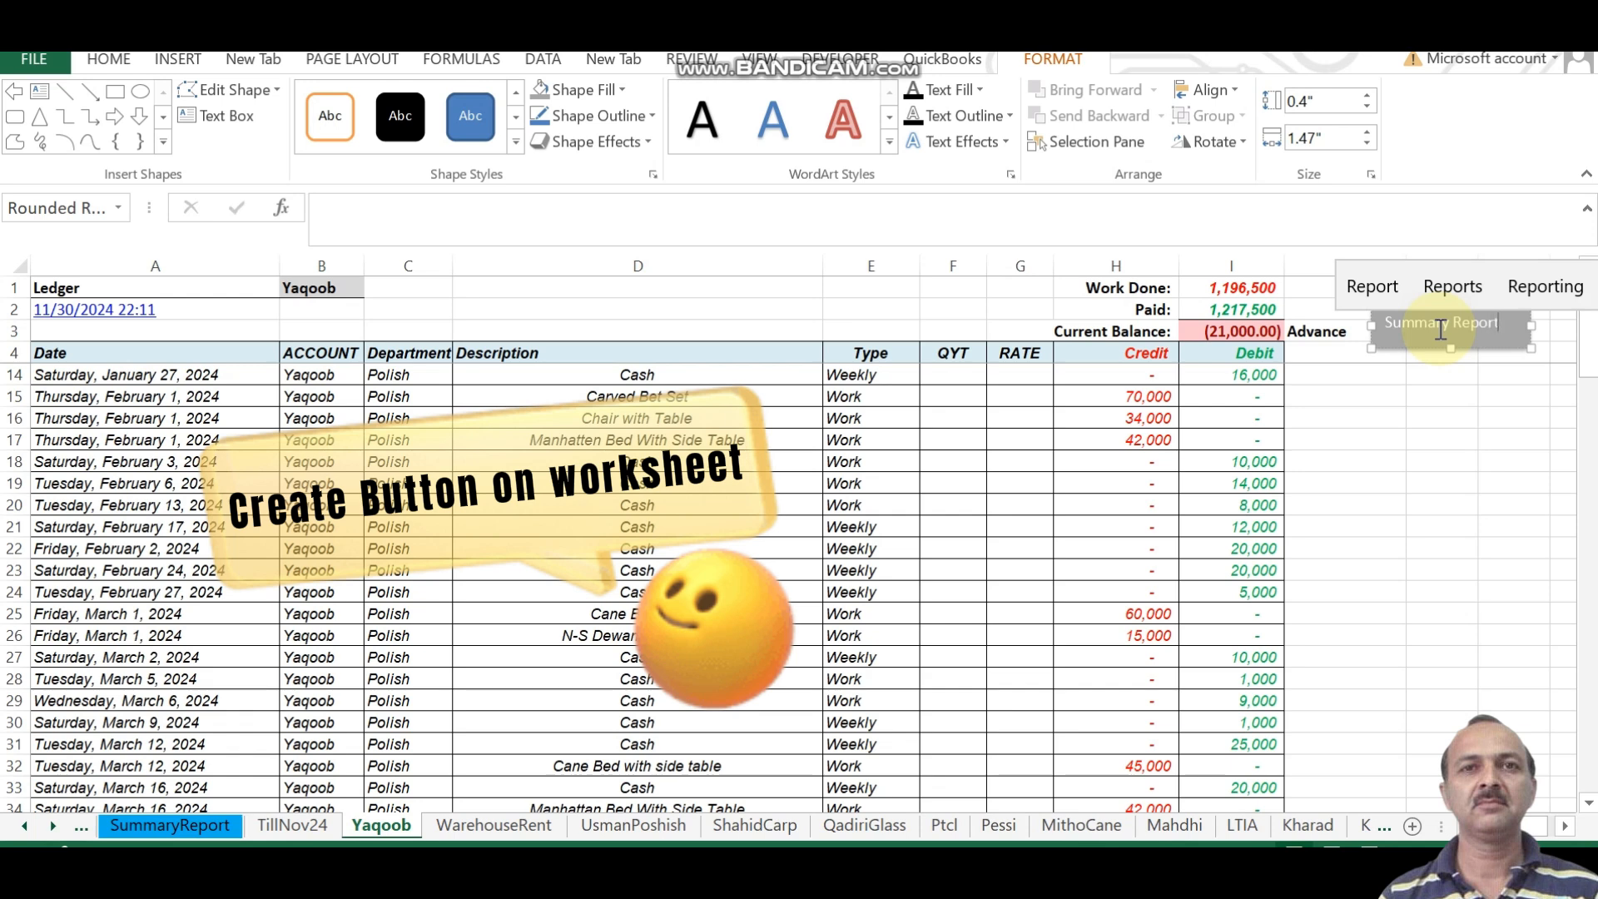
pyautogui.click(1455, 415)
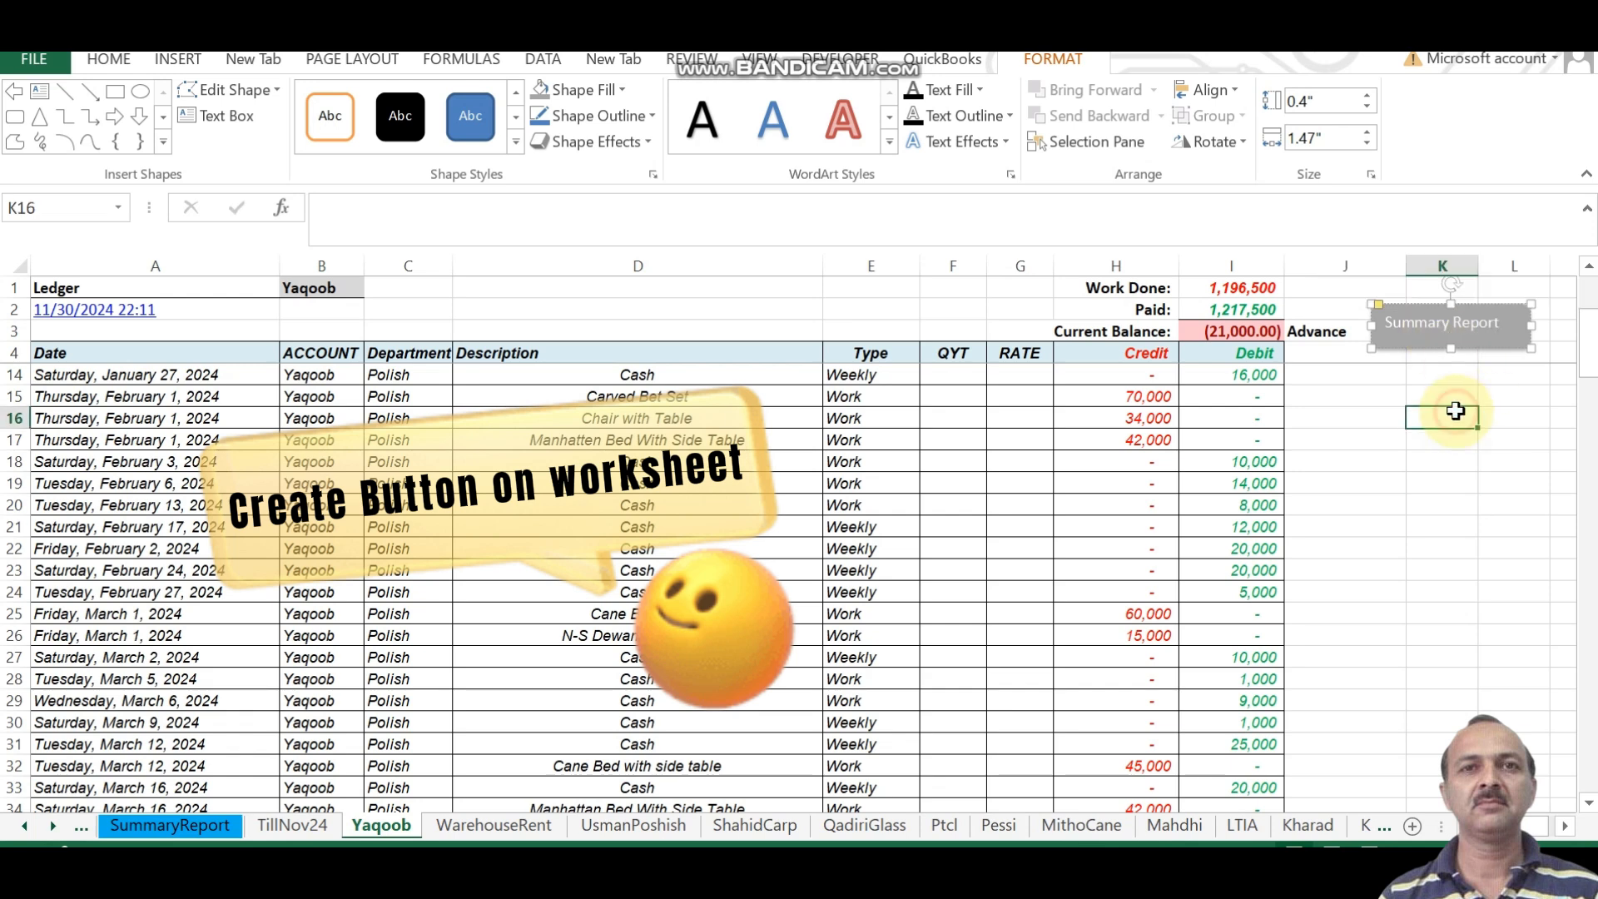
# Format the button's label as bold, size 12, centred both horizontally and vertically
pyautogui.click(1458, 338)
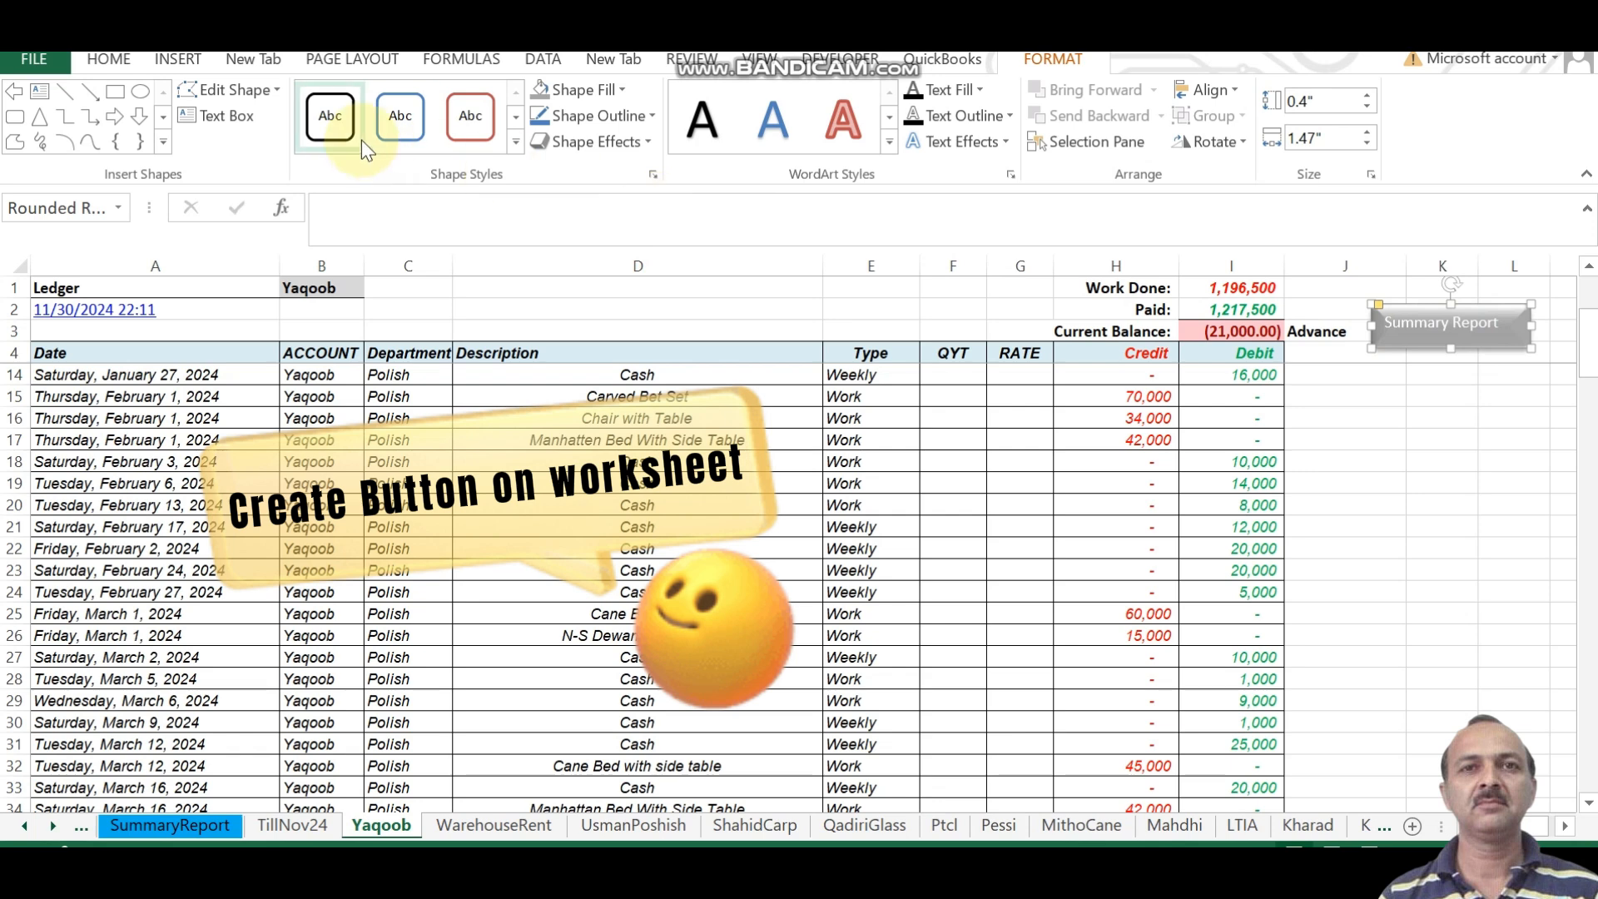
pyautogui.click(109, 71)
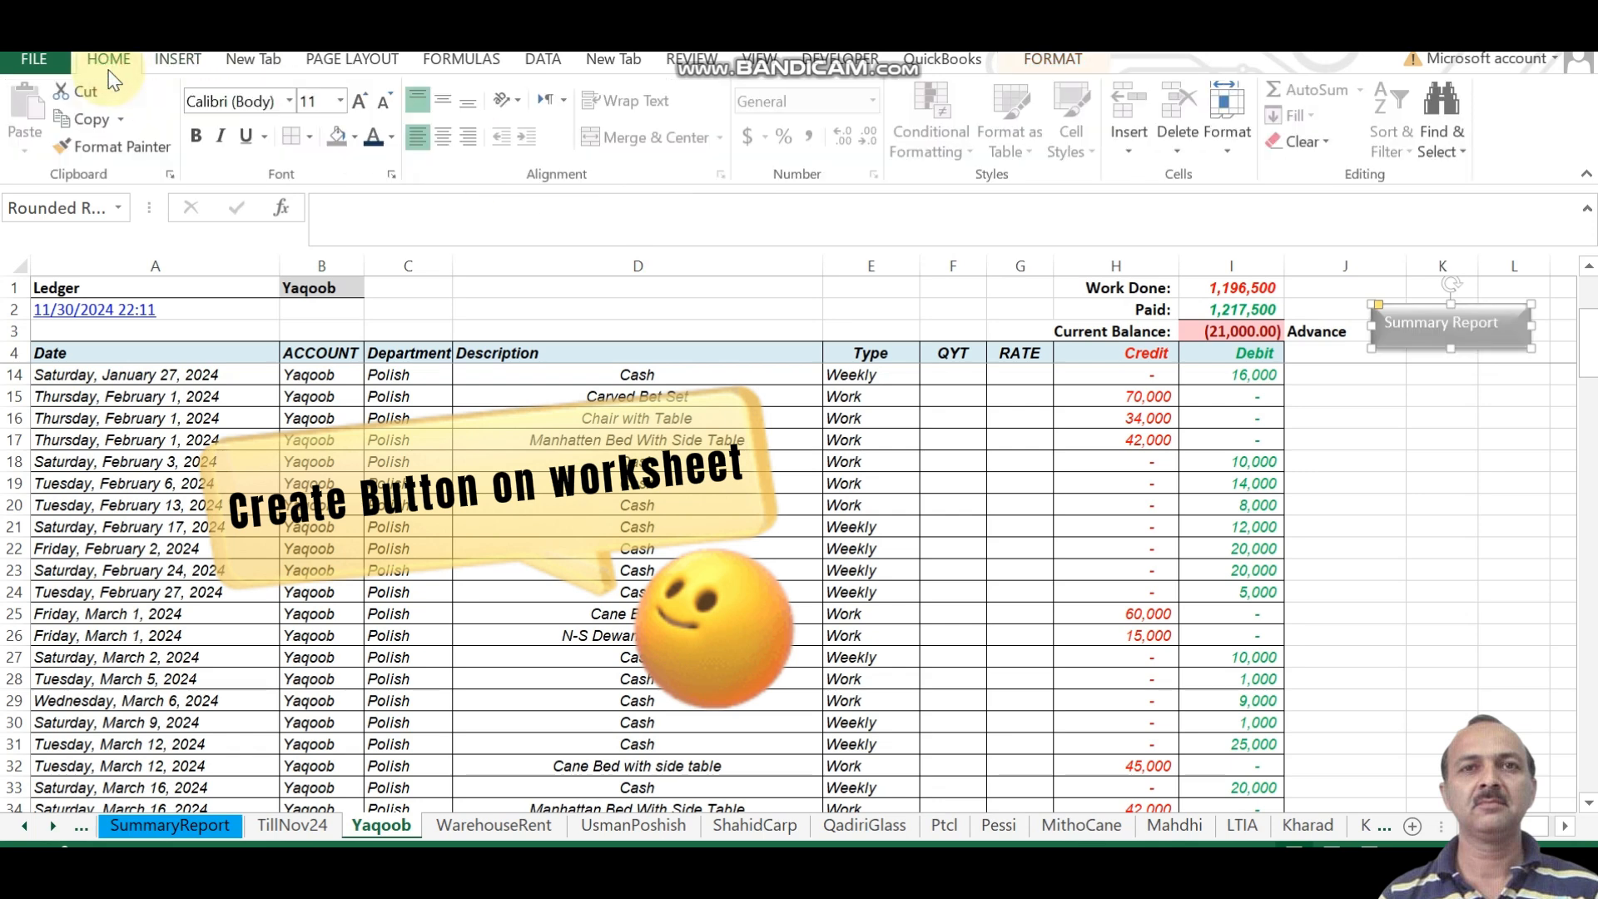
pyautogui.click(196, 137)
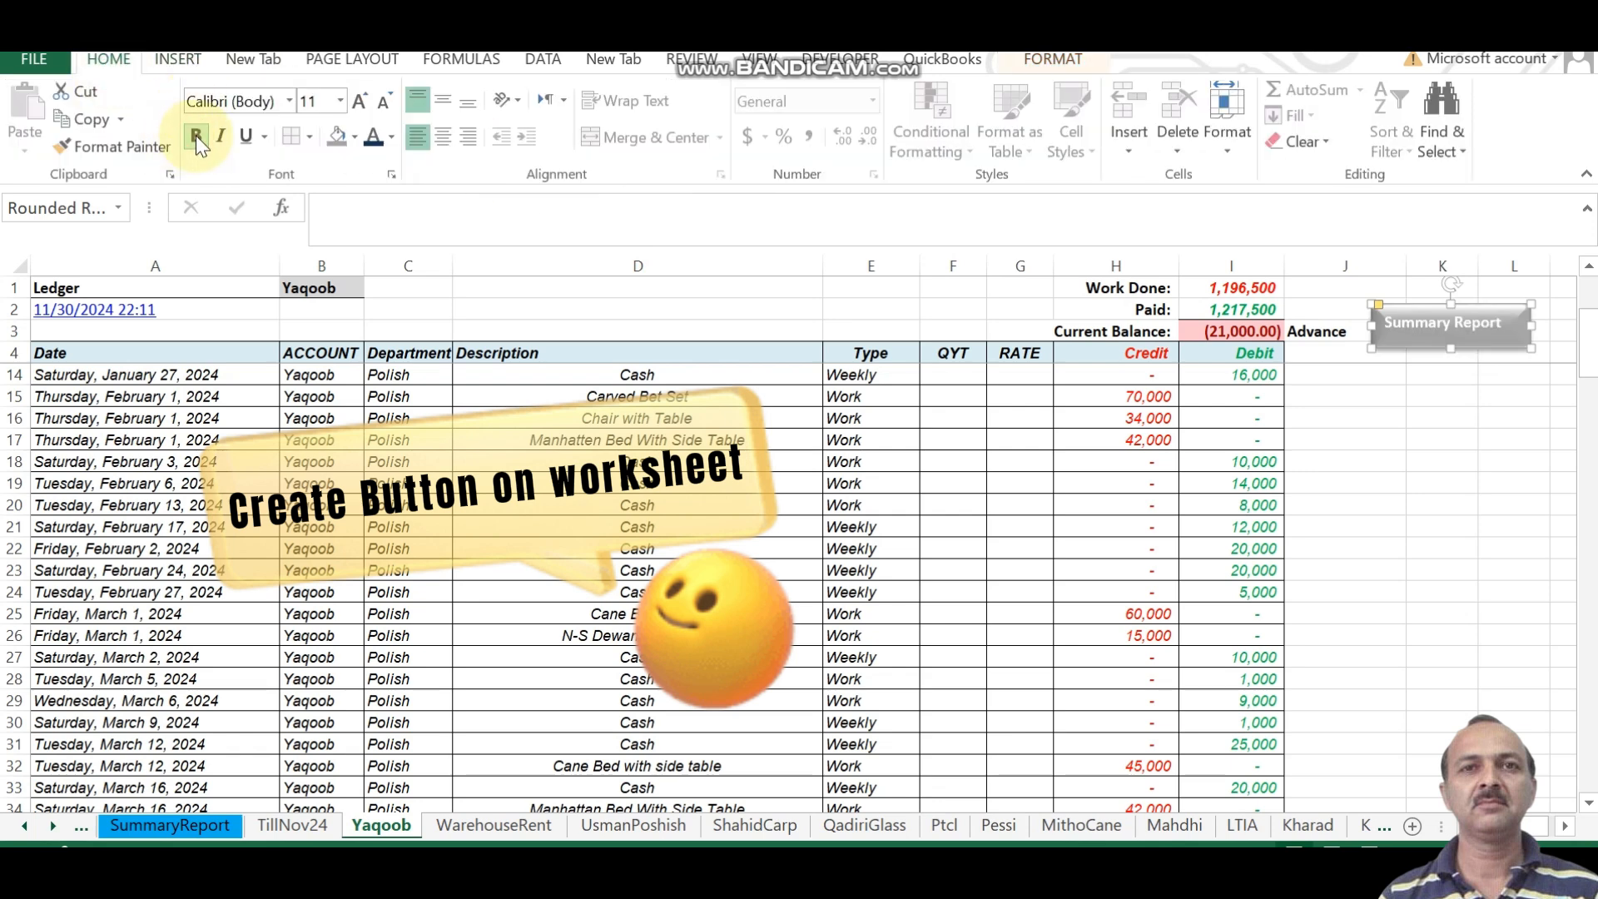
pyautogui.click(360, 103)
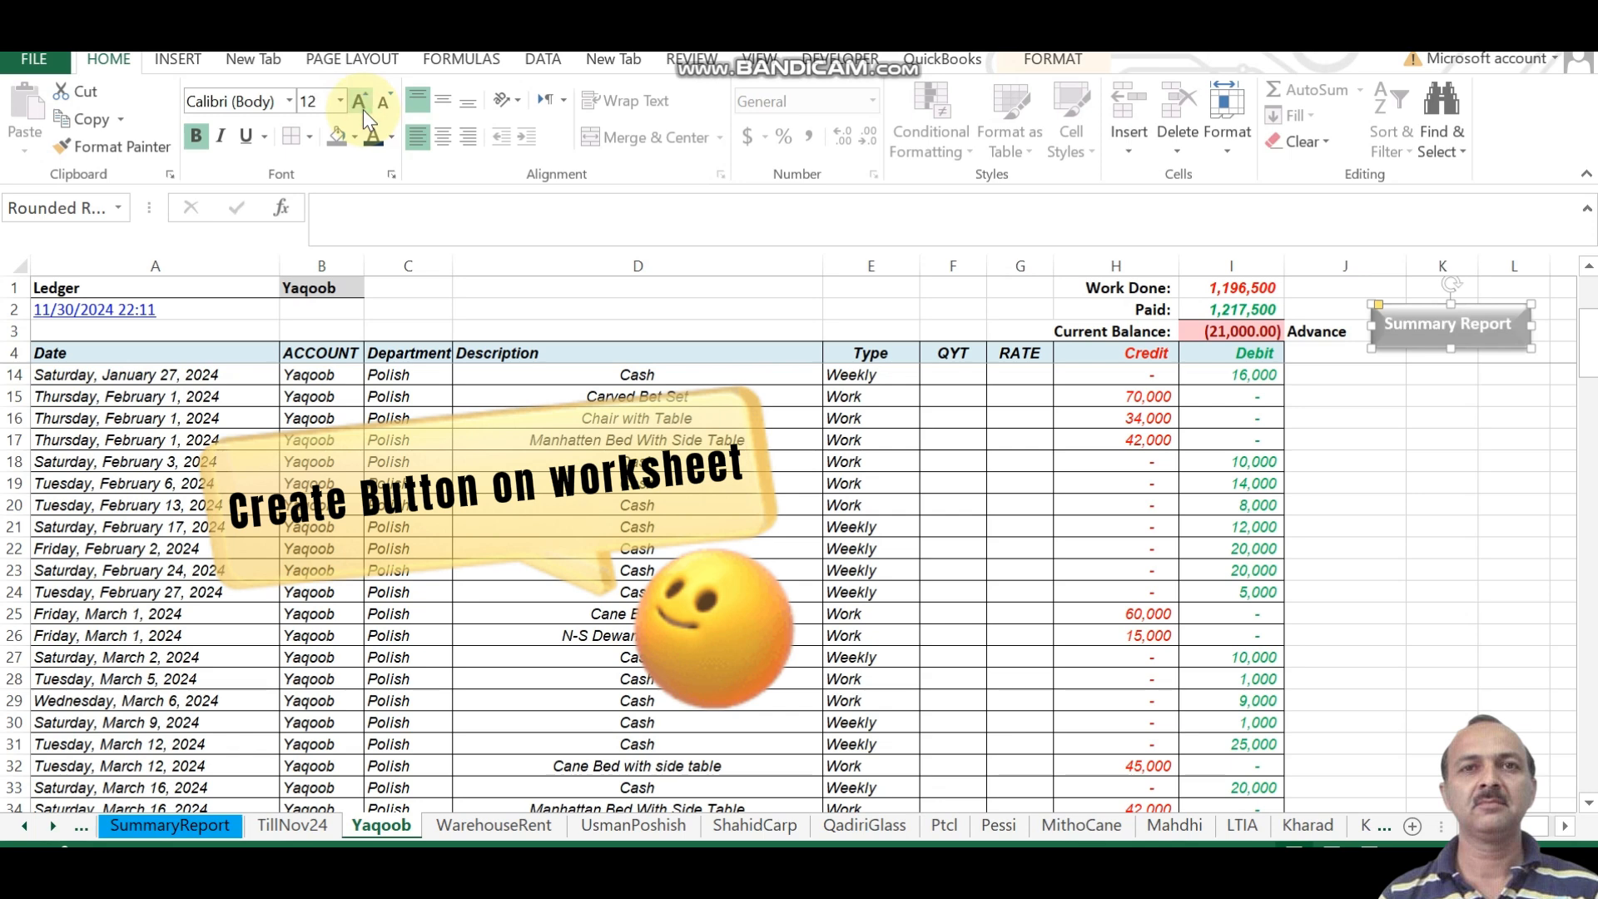
pyautogui.click(443, 135)
pyautogui.click(444, 100)
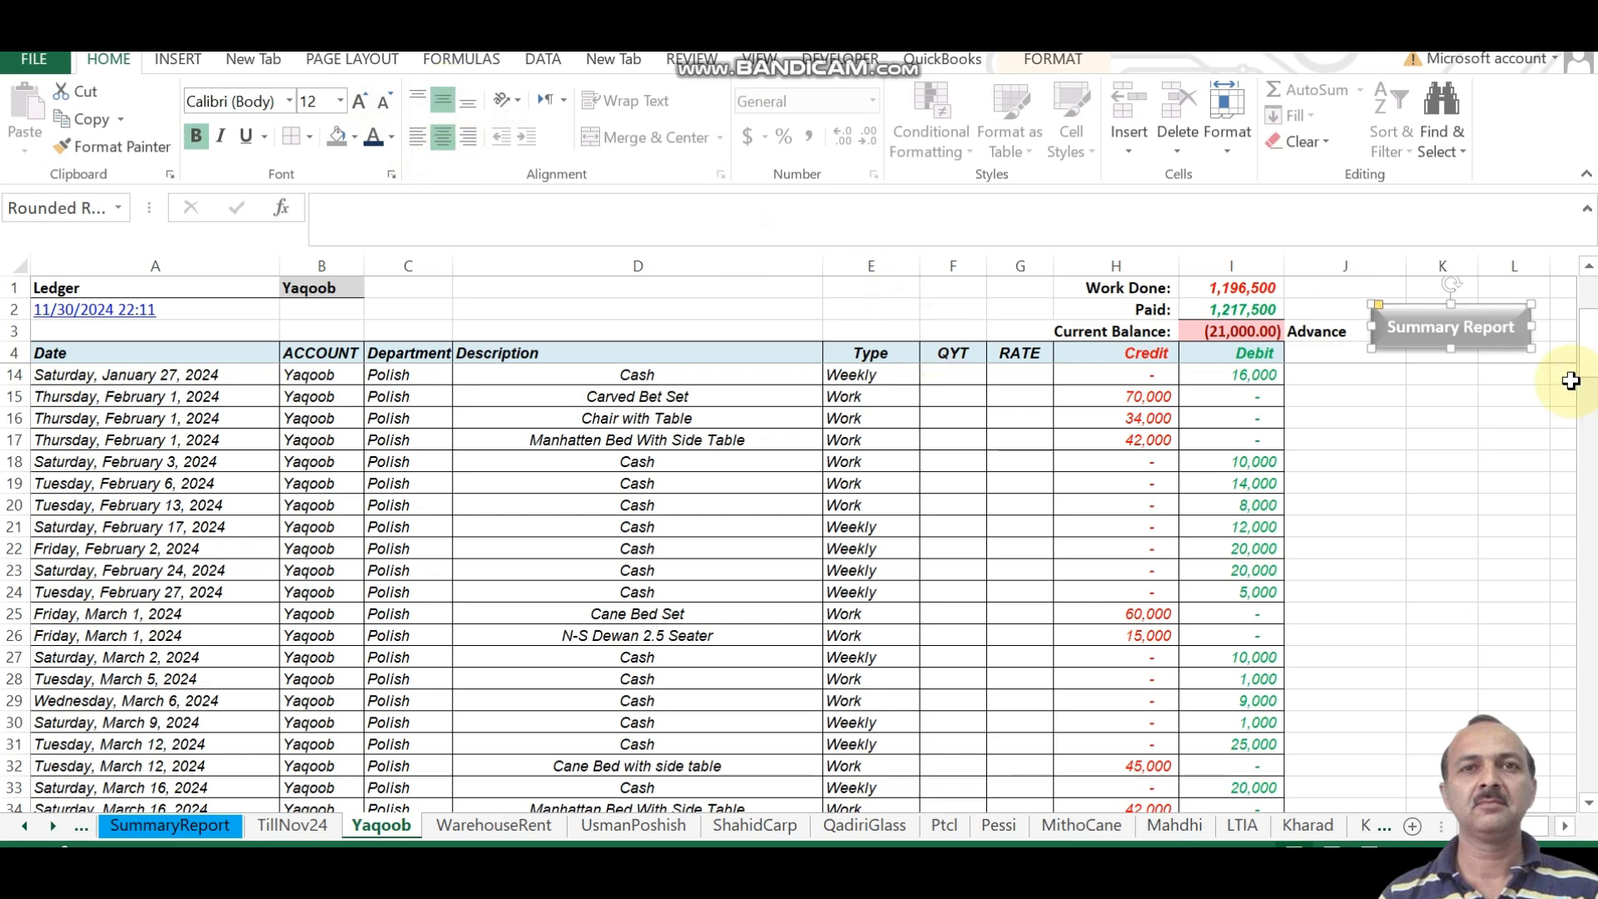
pyautogui.click(1428, 449)
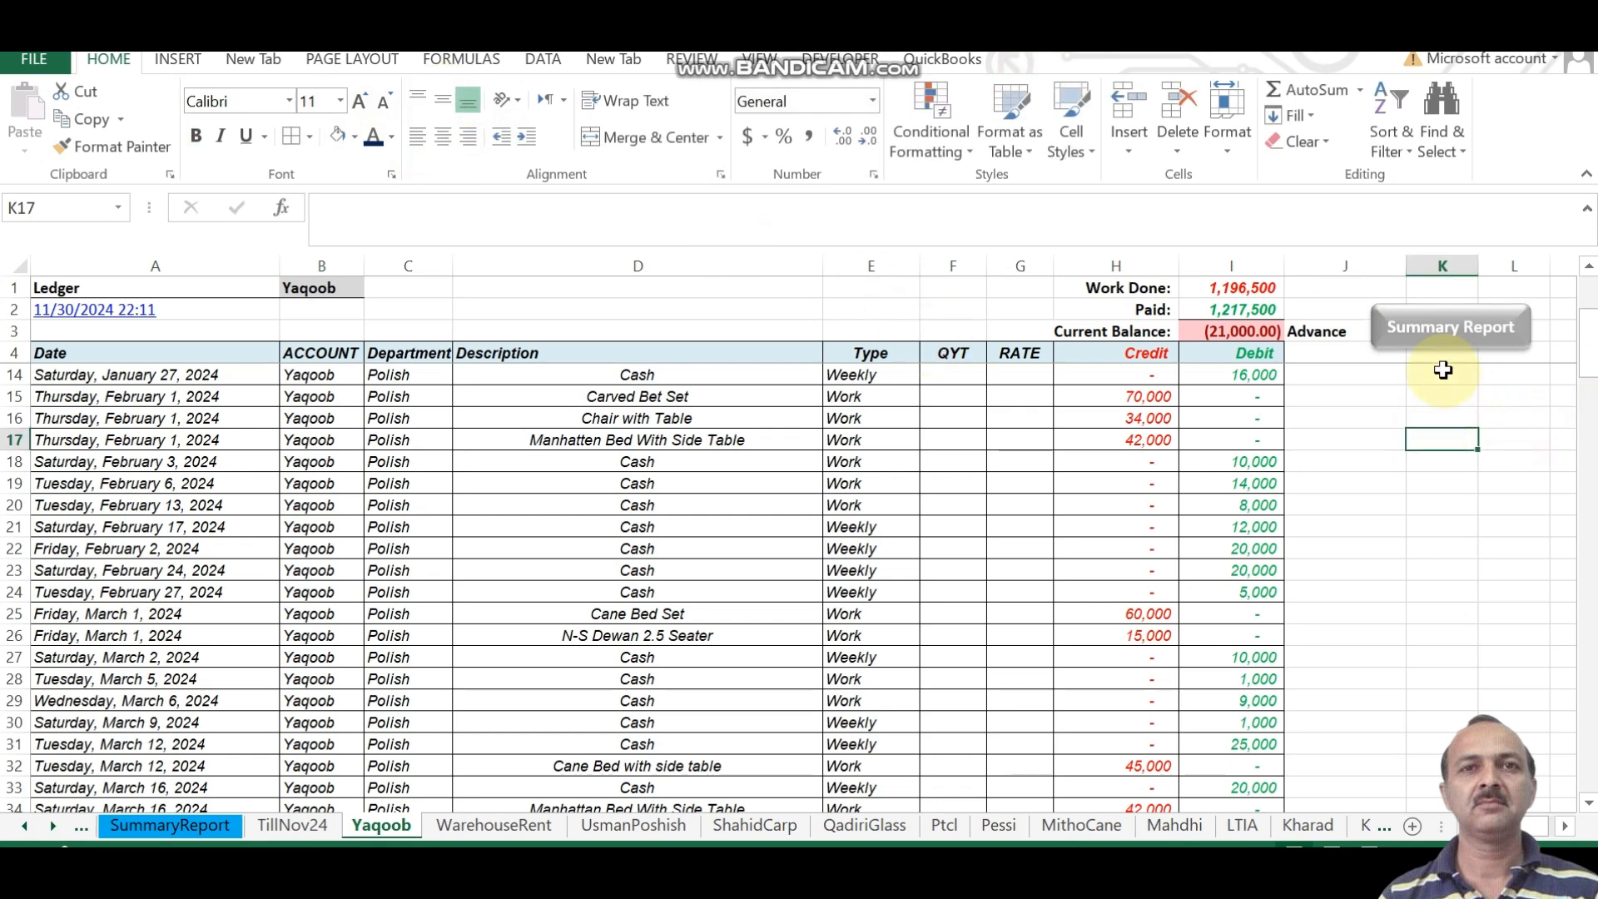
# Hyperlink the Summary Report button to cell A1 of the SummaryReport sheet in this workbook, leaving the button deselected
pyautogui.rightClick(1432, 326)
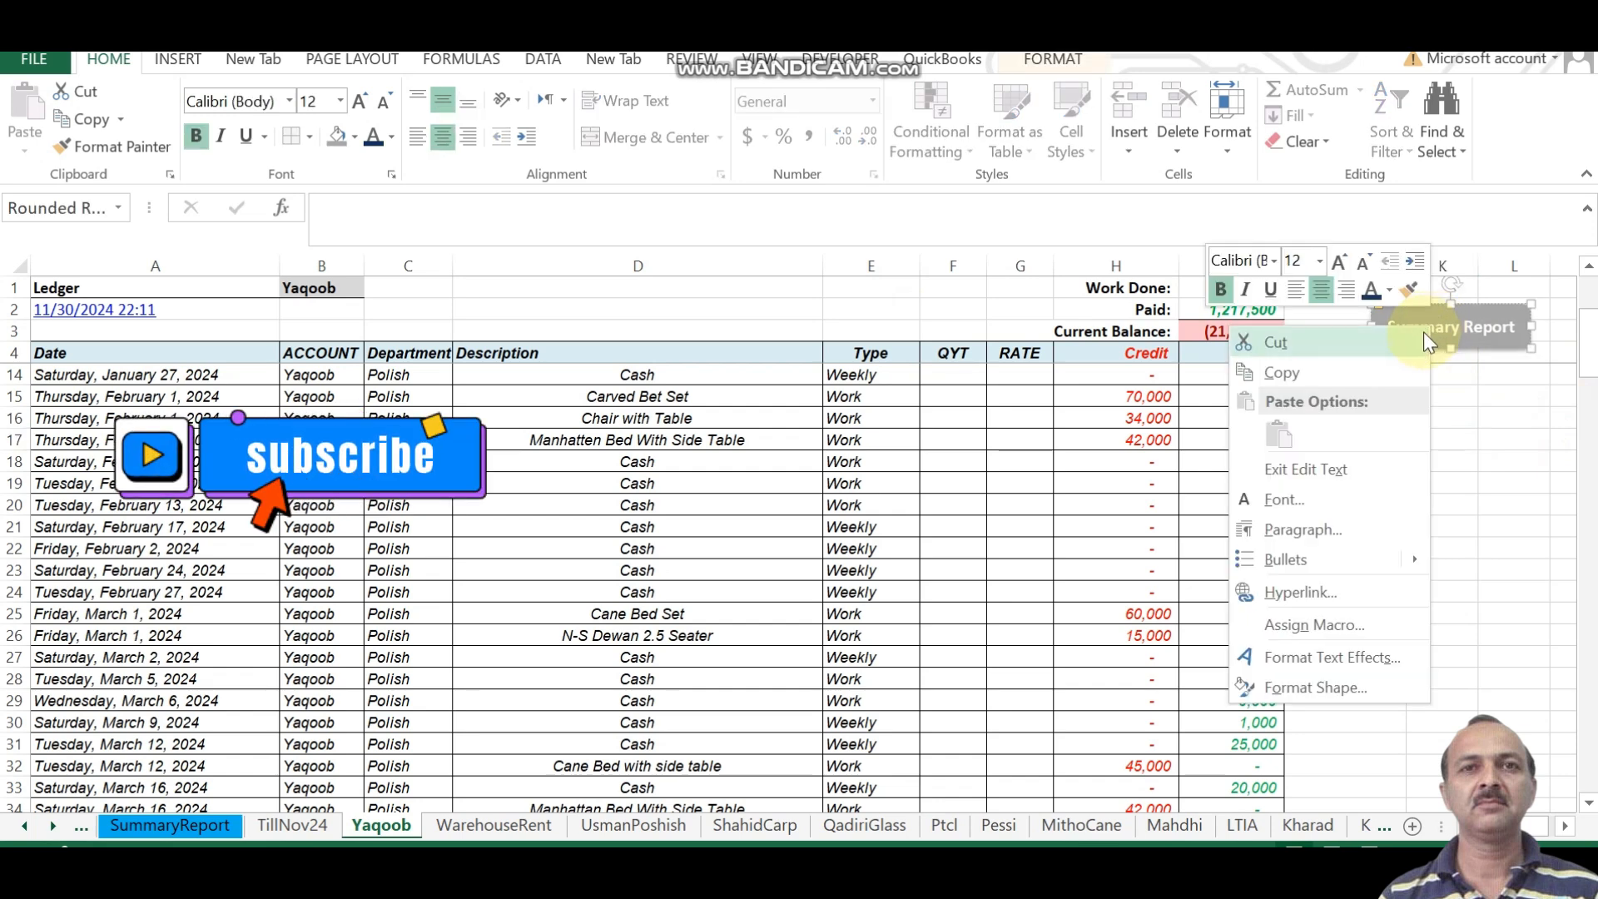
pyautogui.click(1323, 593)
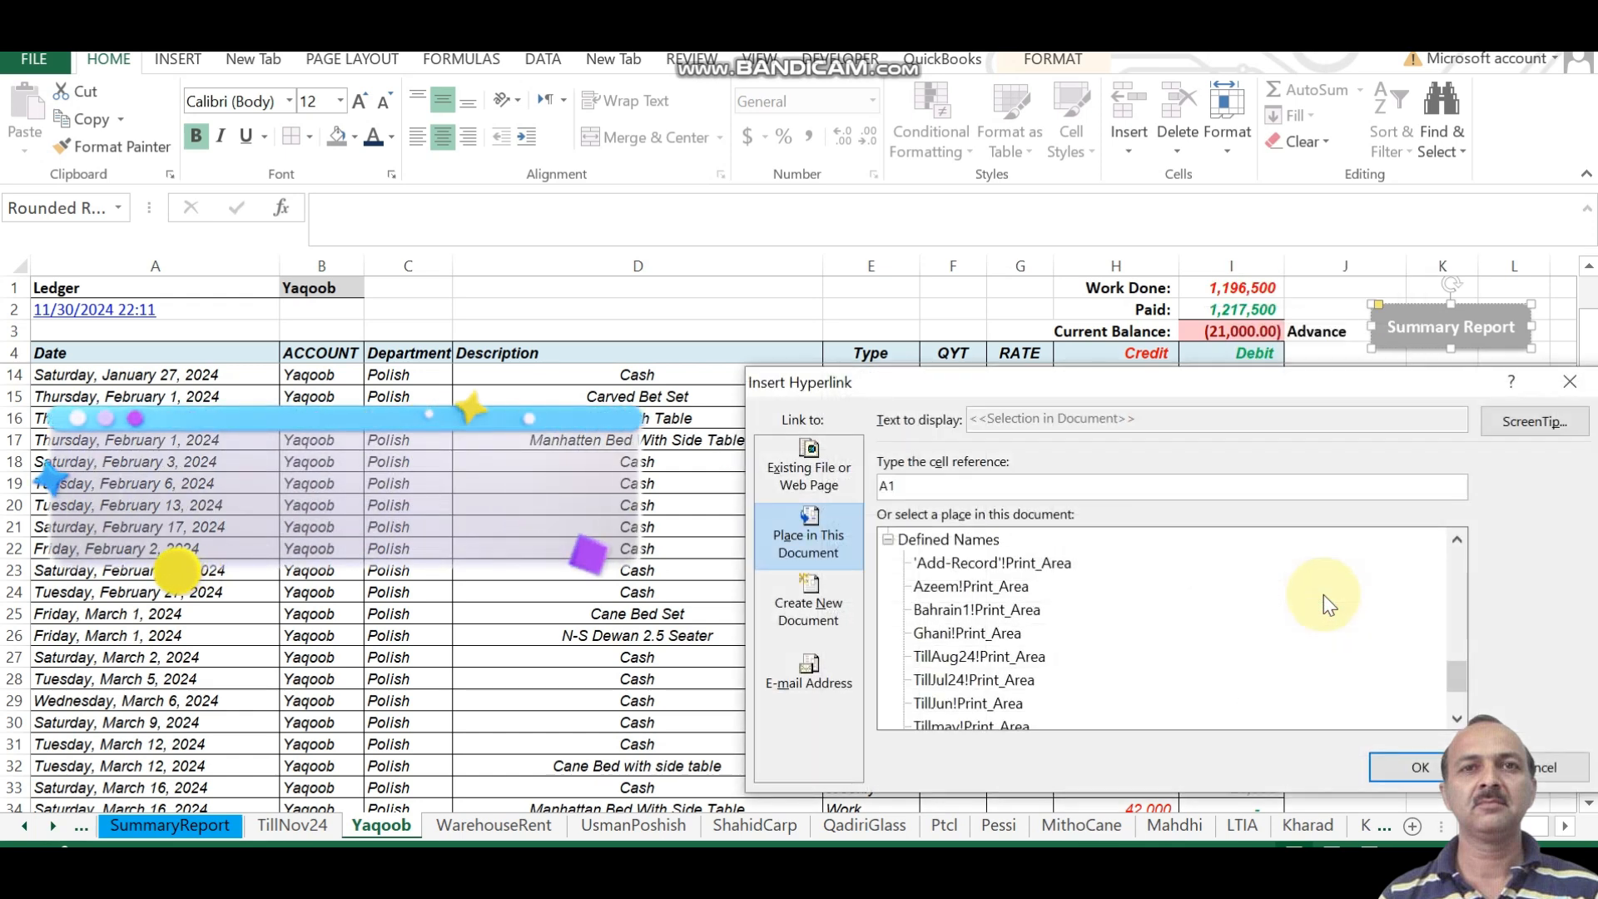
pyautogui.click(819, 469)
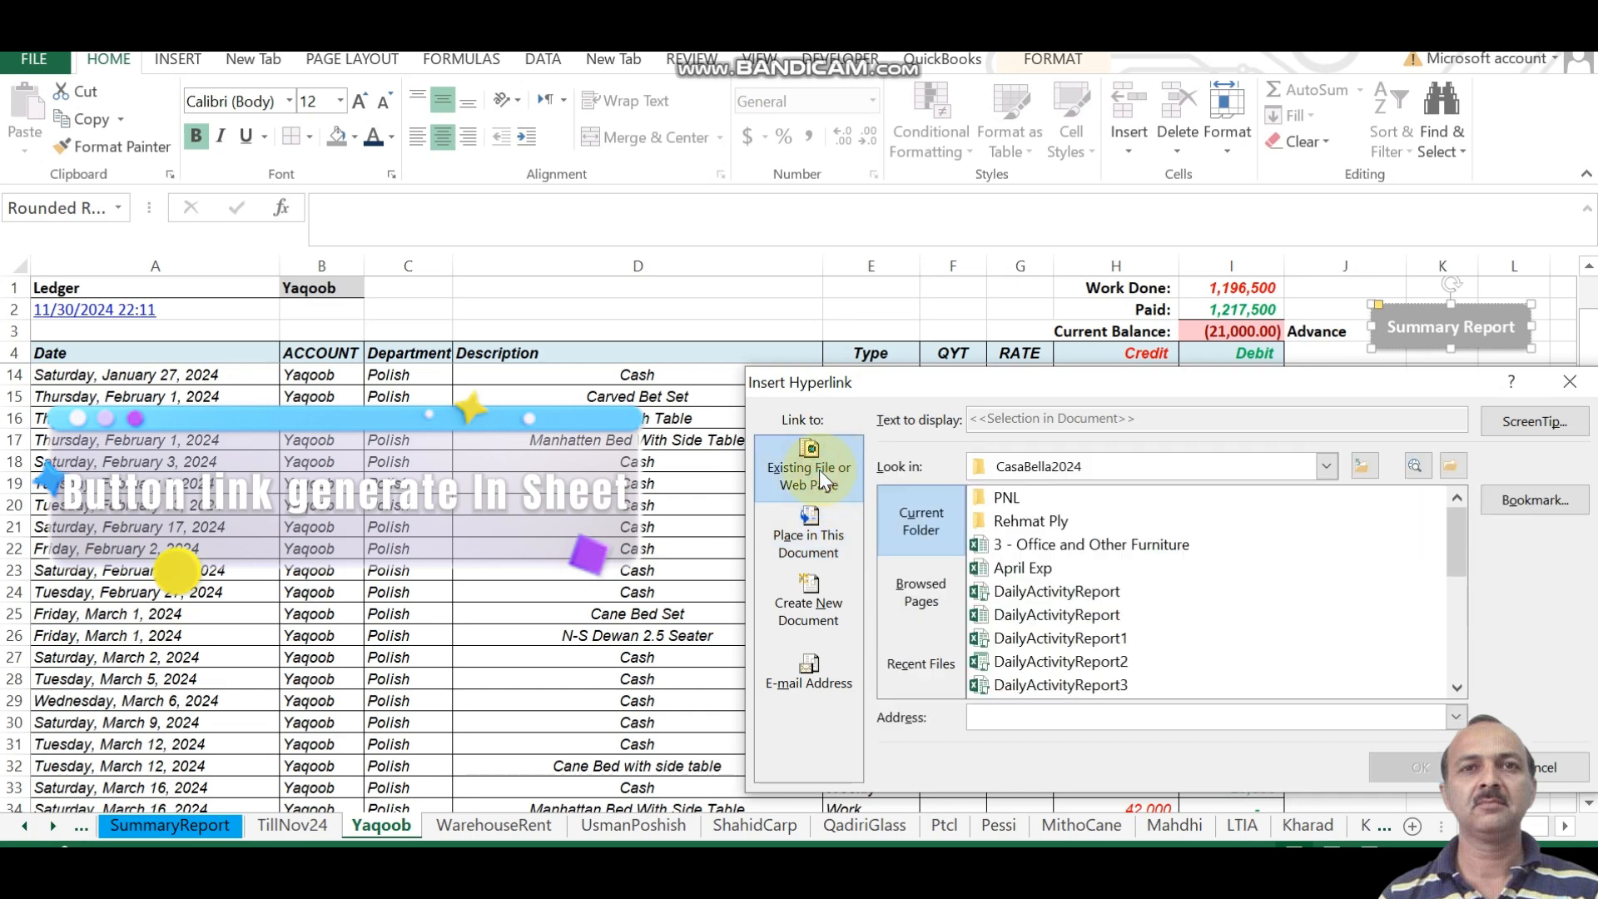
pyautogui.click(814, 544)
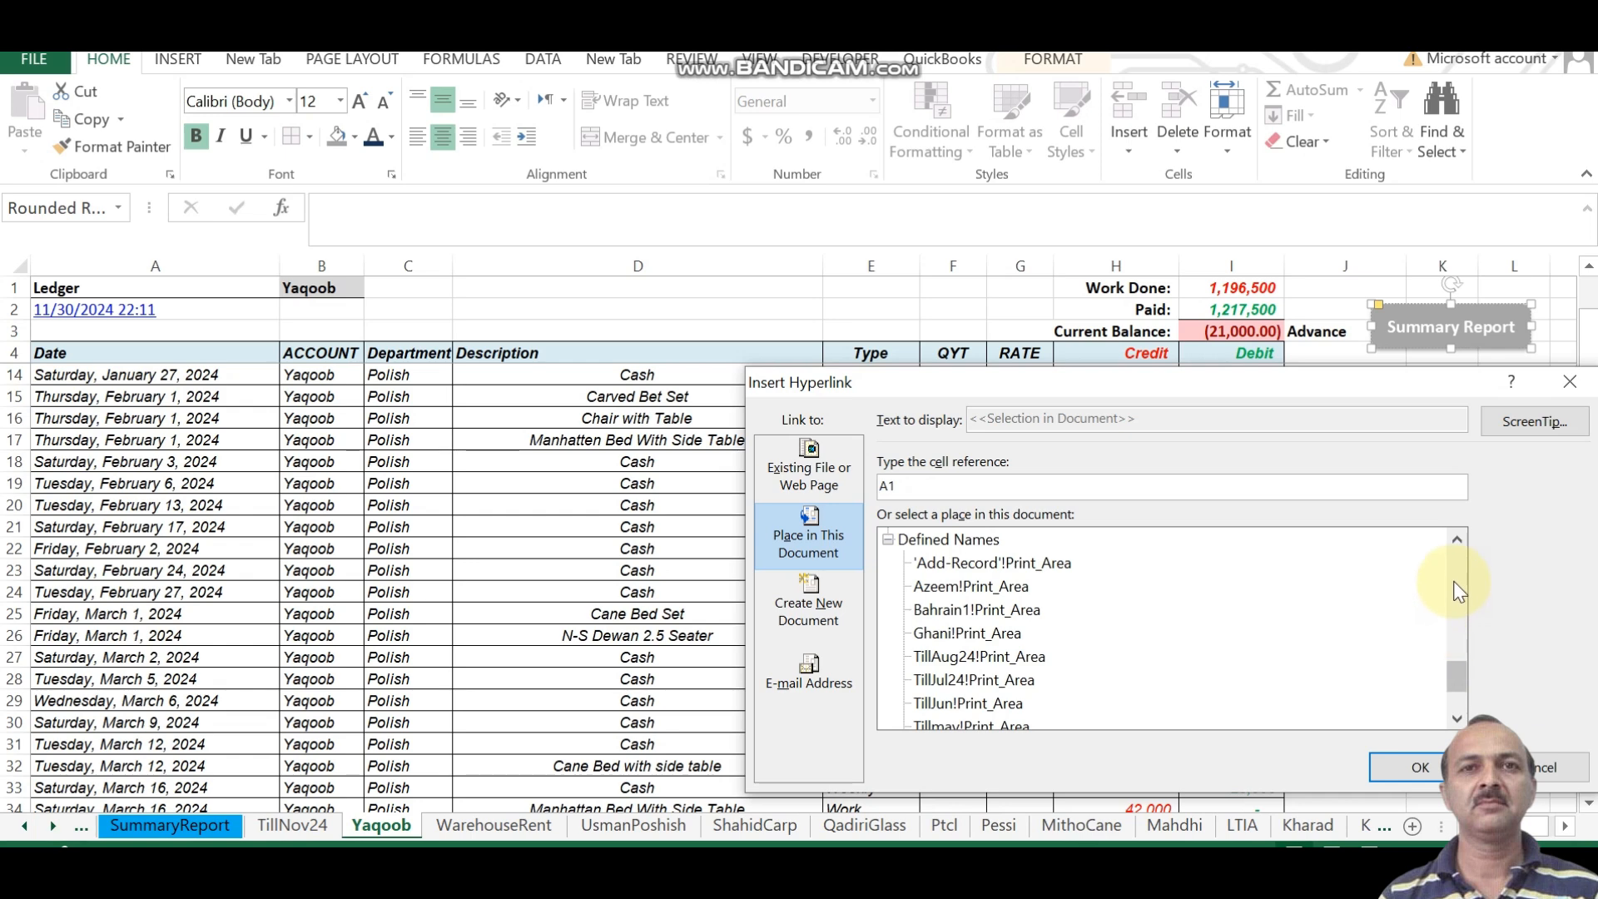
pyautogui.scroll(8, 1453, 581)
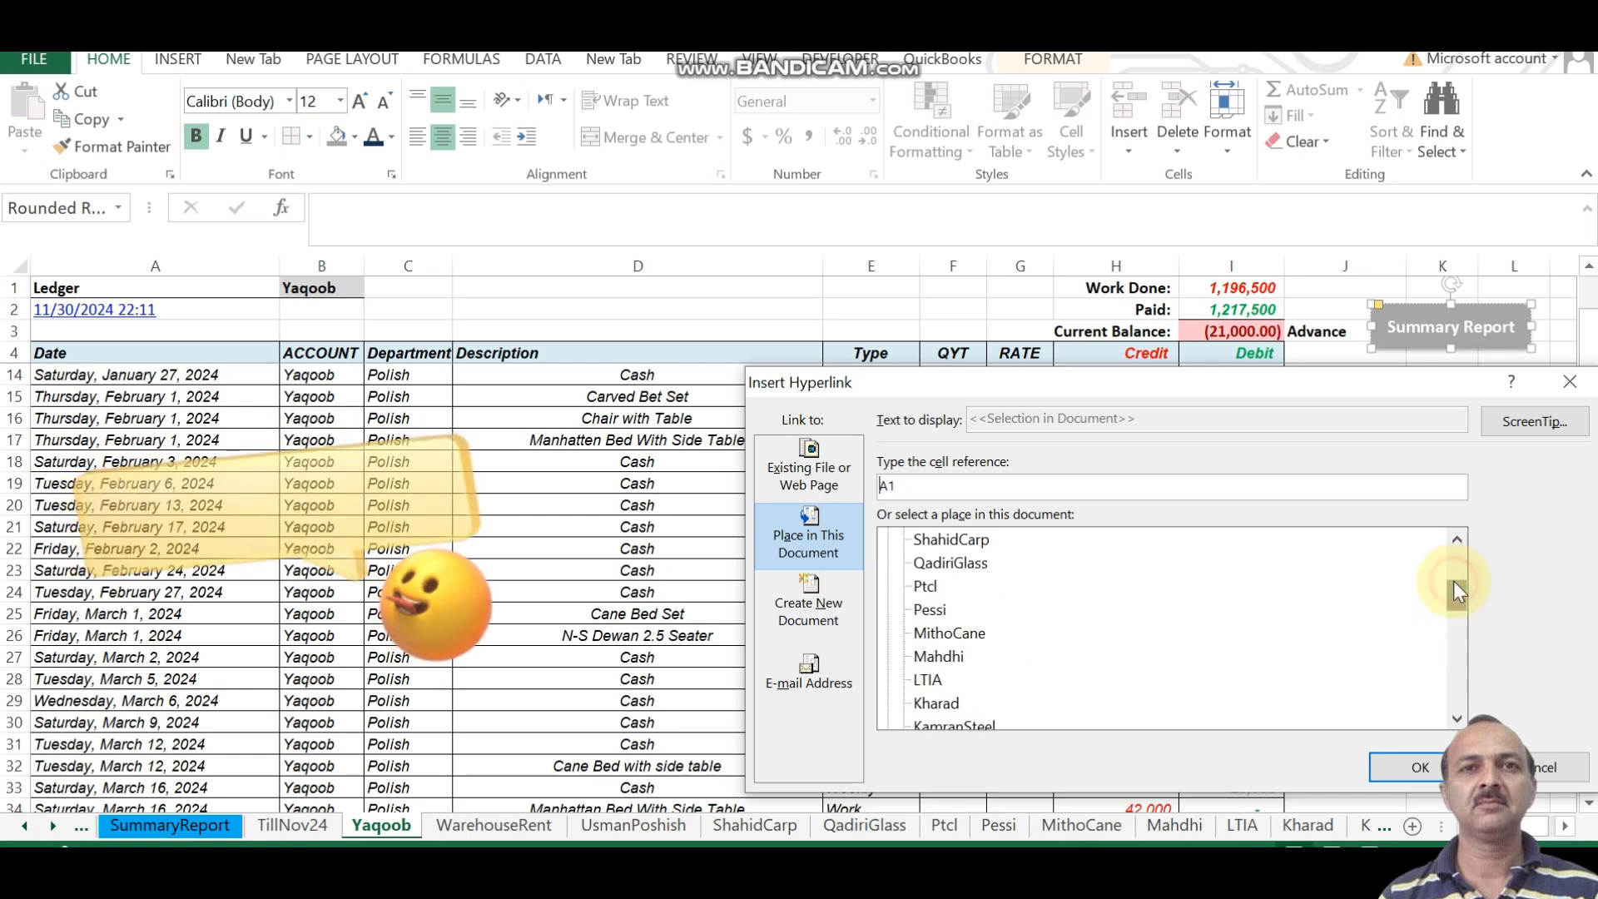
pyautogui.click(1453, 587)
pyautogui.moveTo(1453, 587); pyautogui.dragTo(1452, 541)
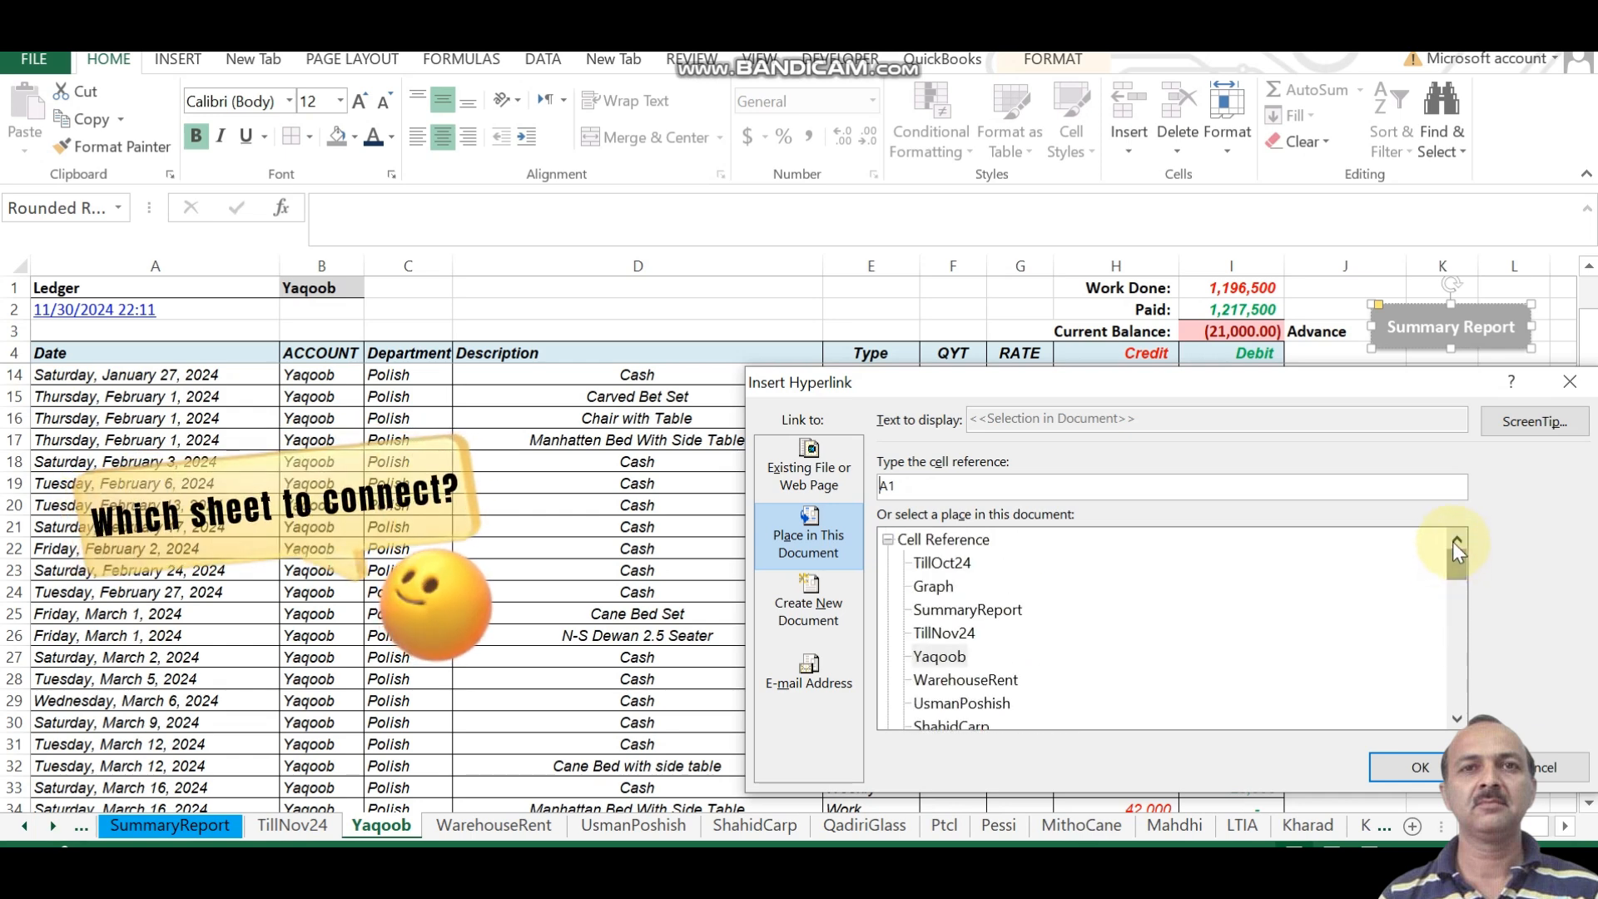
pyautogui.click(998, 616)
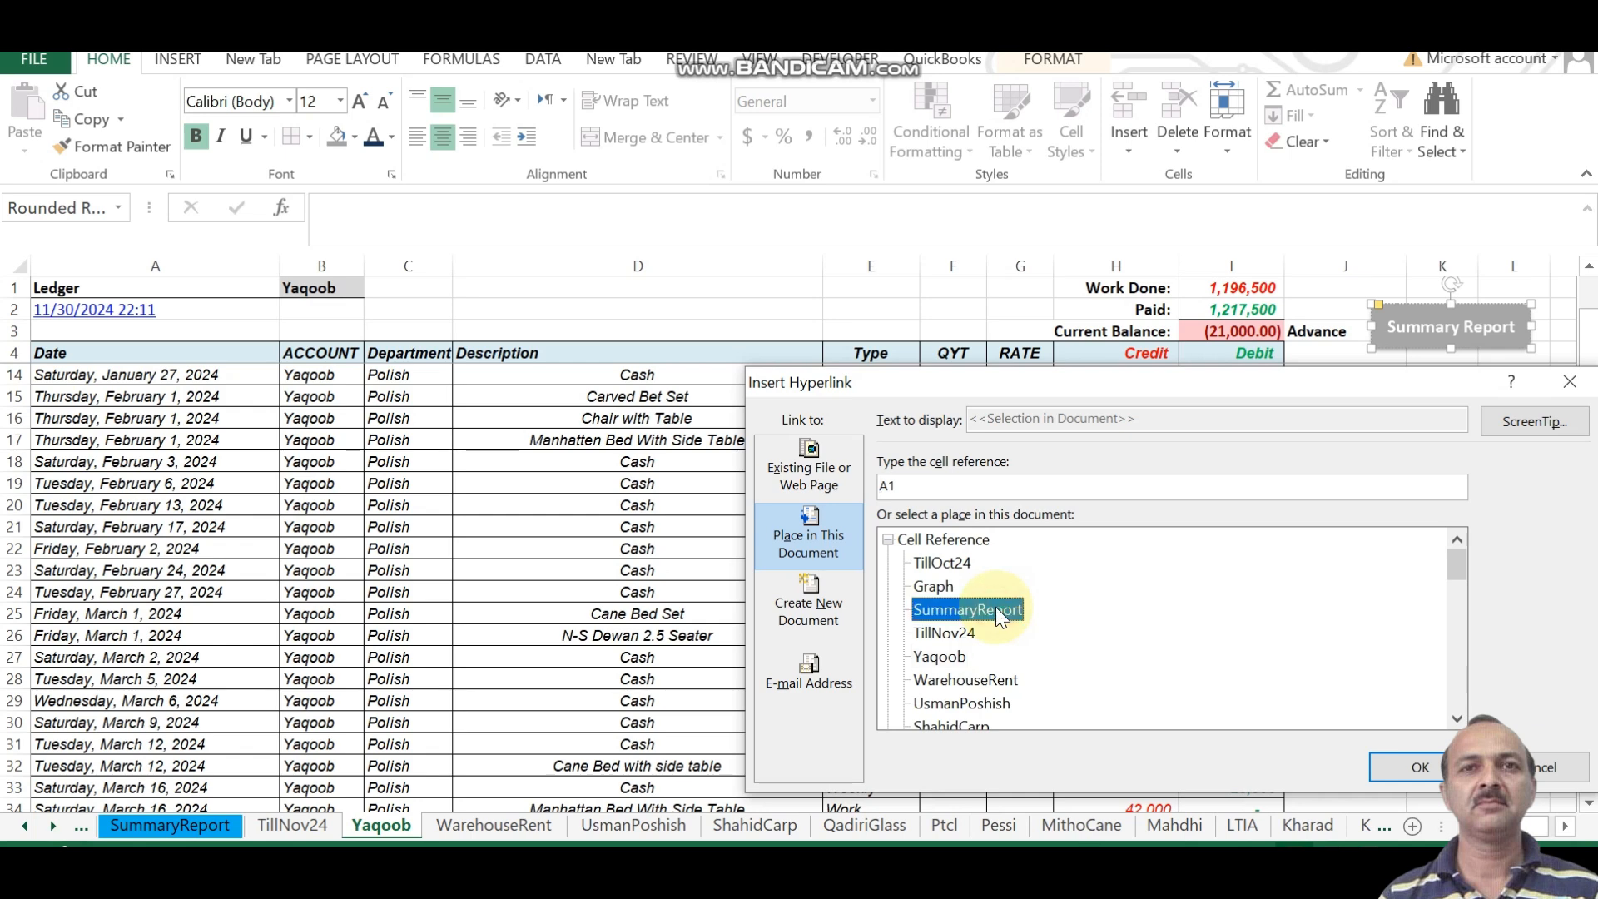
pyautogui.click(1428, 766)
pyautogui.click(1430, 766)
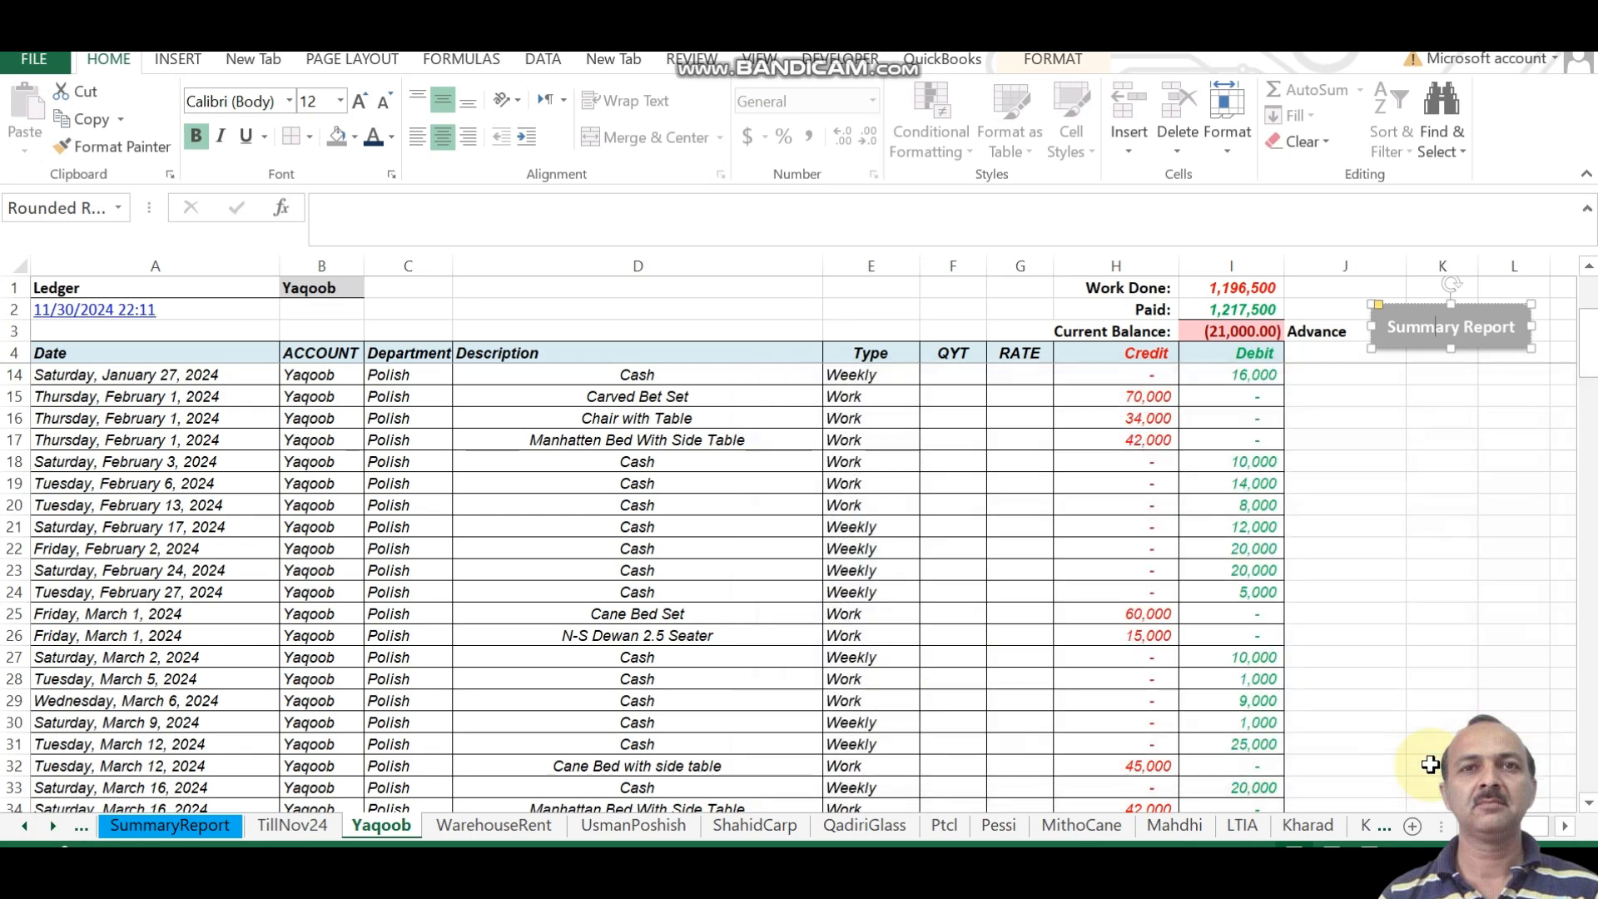
pyautogui.click(1427, 616)
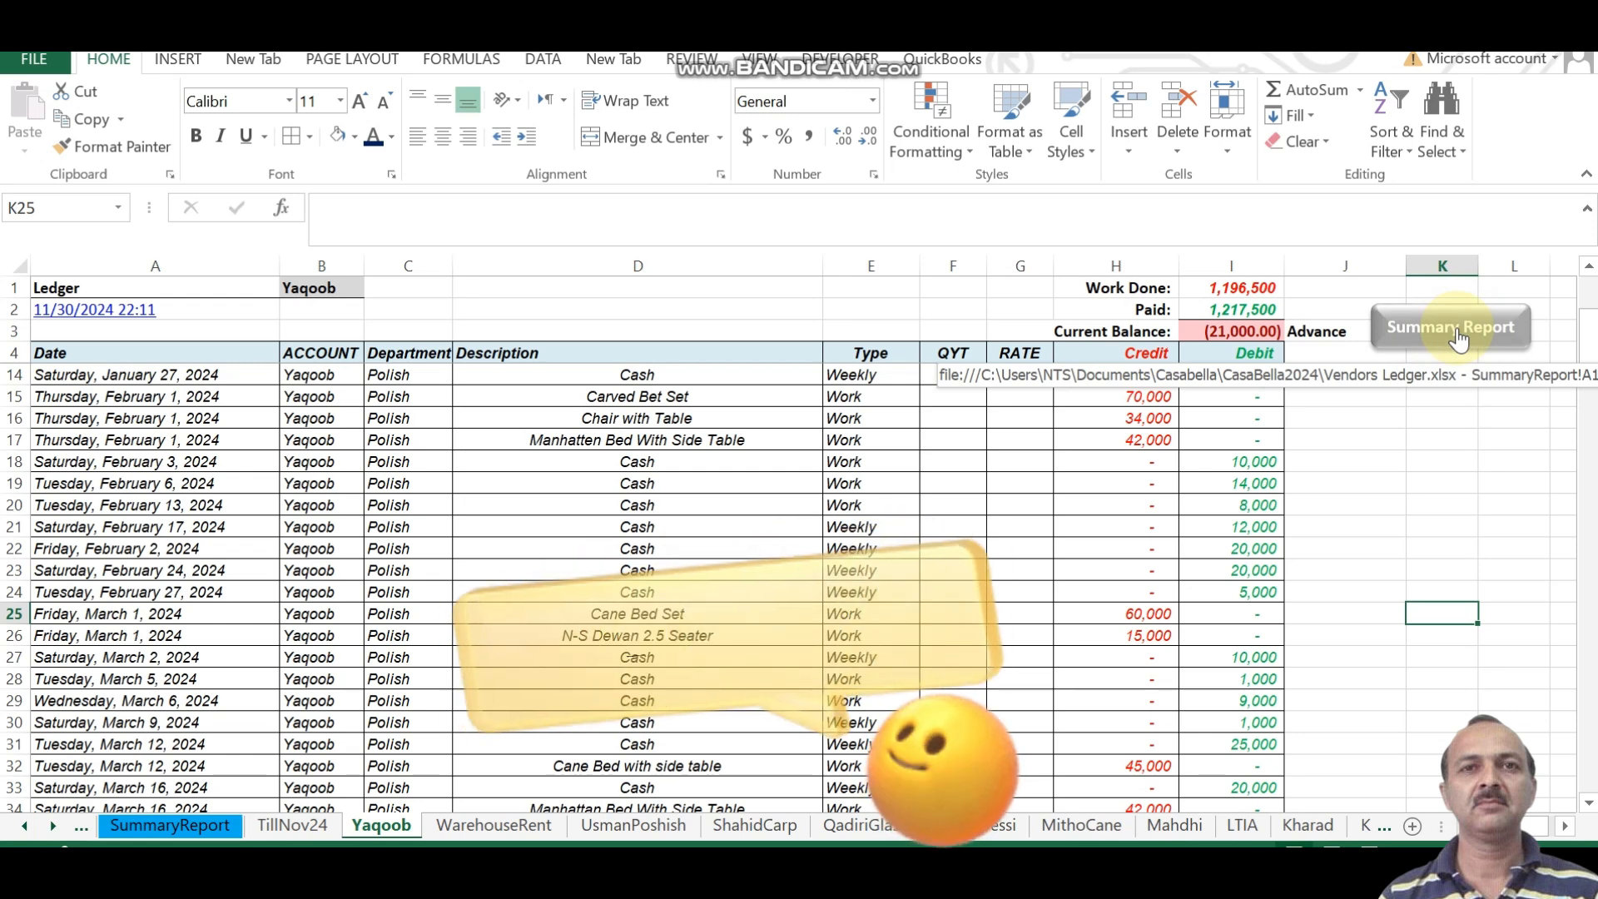
# Test the Summary Report button by following its link
pyautogui.click(1456, 327)
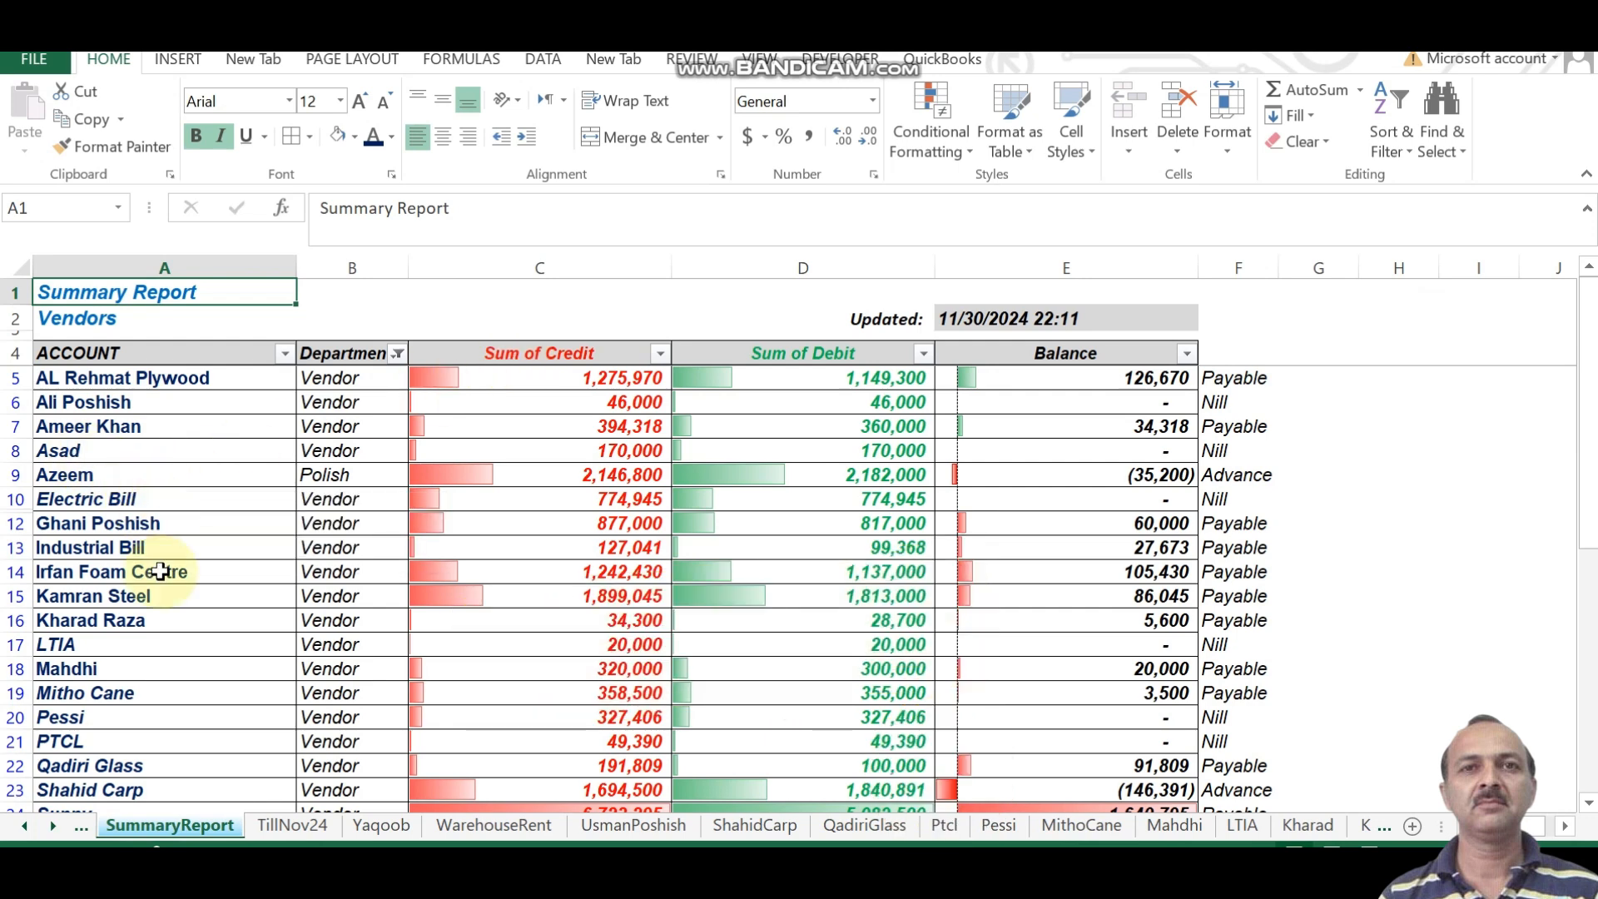
# Hyperlink the account name in cell A27 of the summary report to cell A1 of that account's own ledger sheet
pyautogui.click(156, 599)
pyautogui.press('Down')
pyautogui.press('Down')
pyautogui.press('Down')
pyautogui.press('Down')
pyautogui.press('Down')
pyautogui.press('Down')
pyautogui.press('Down')
pyautogui.press('Down')
pyautogui.press('Down')
pyautogui.press('Down')
pyautogui.press('Down')
pyautogui.press('Down')
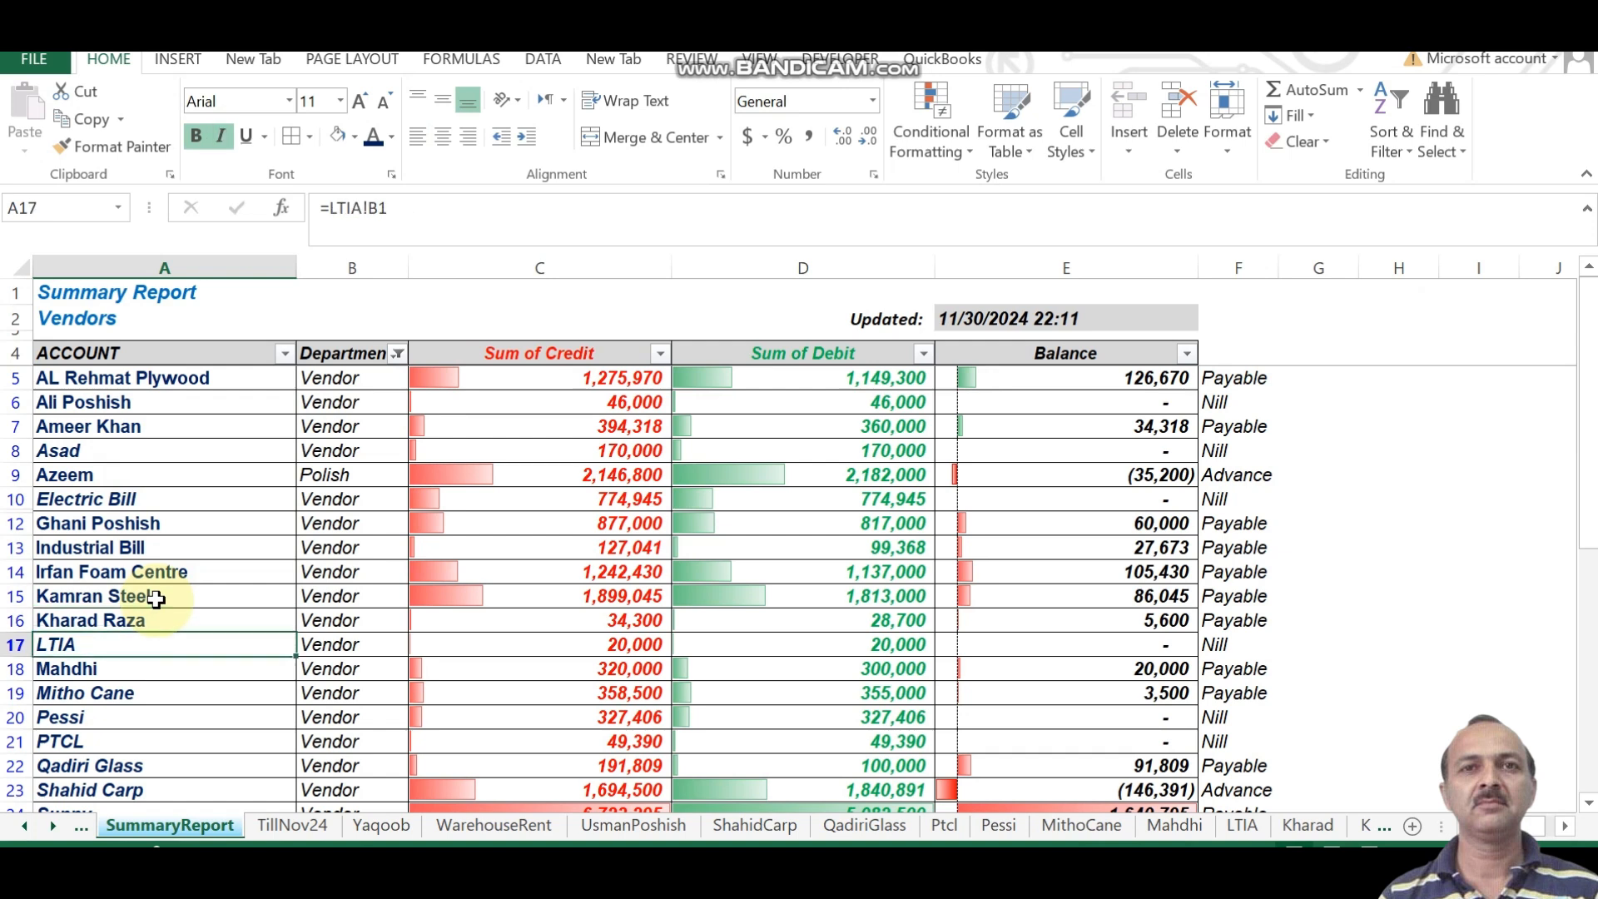
pyautogui.scroll(-1, 157, 599)
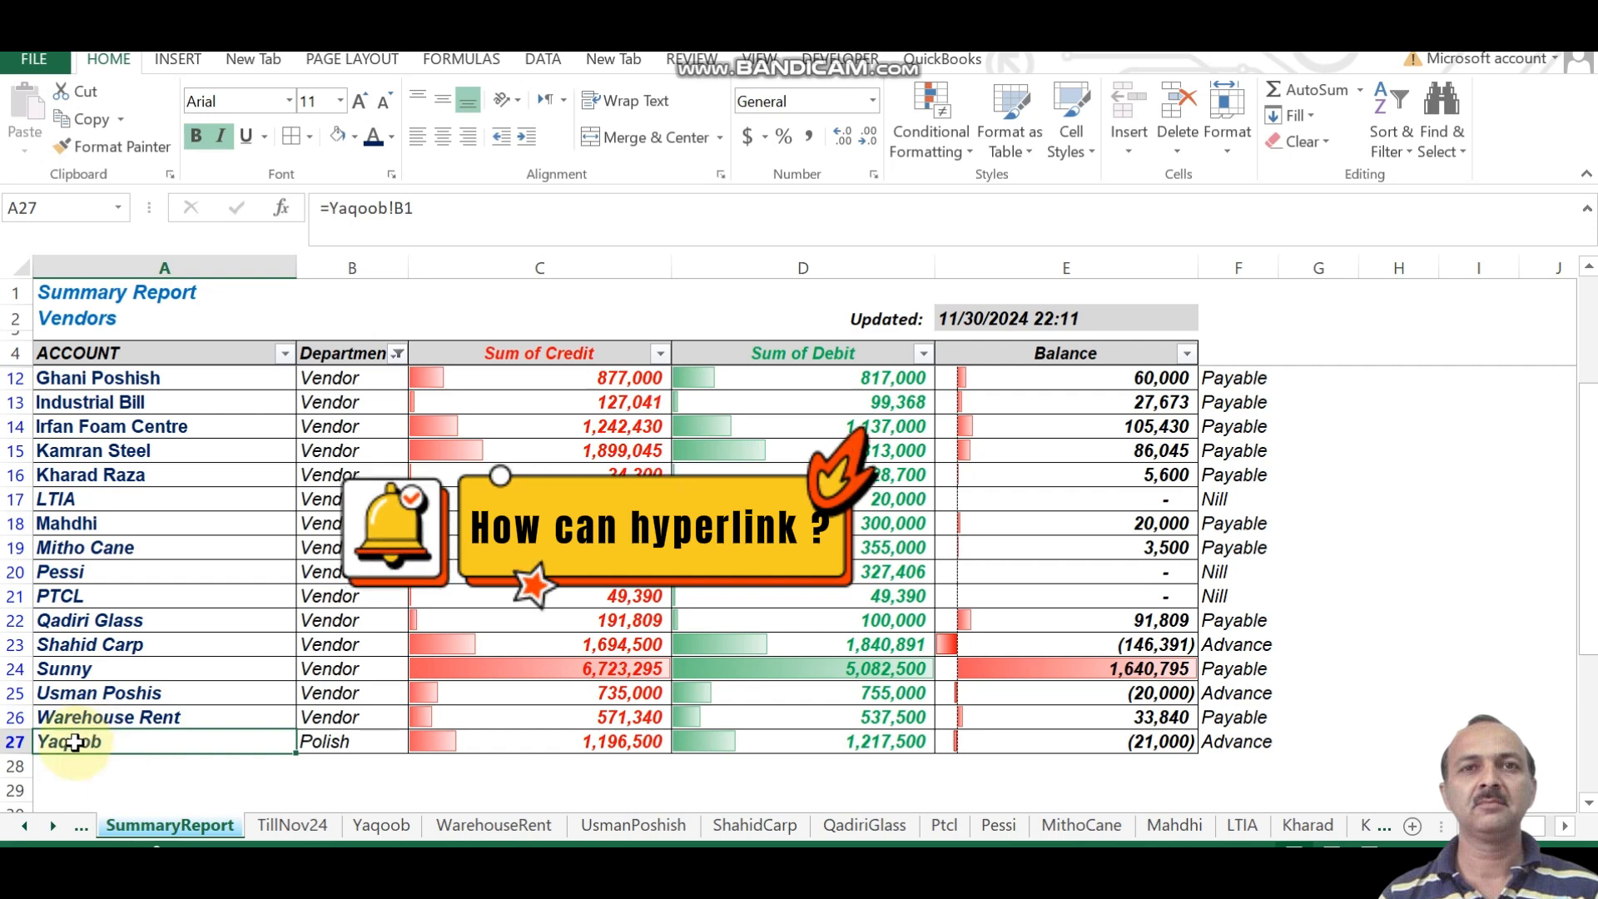
pyautogui.rightClick(79, 741)
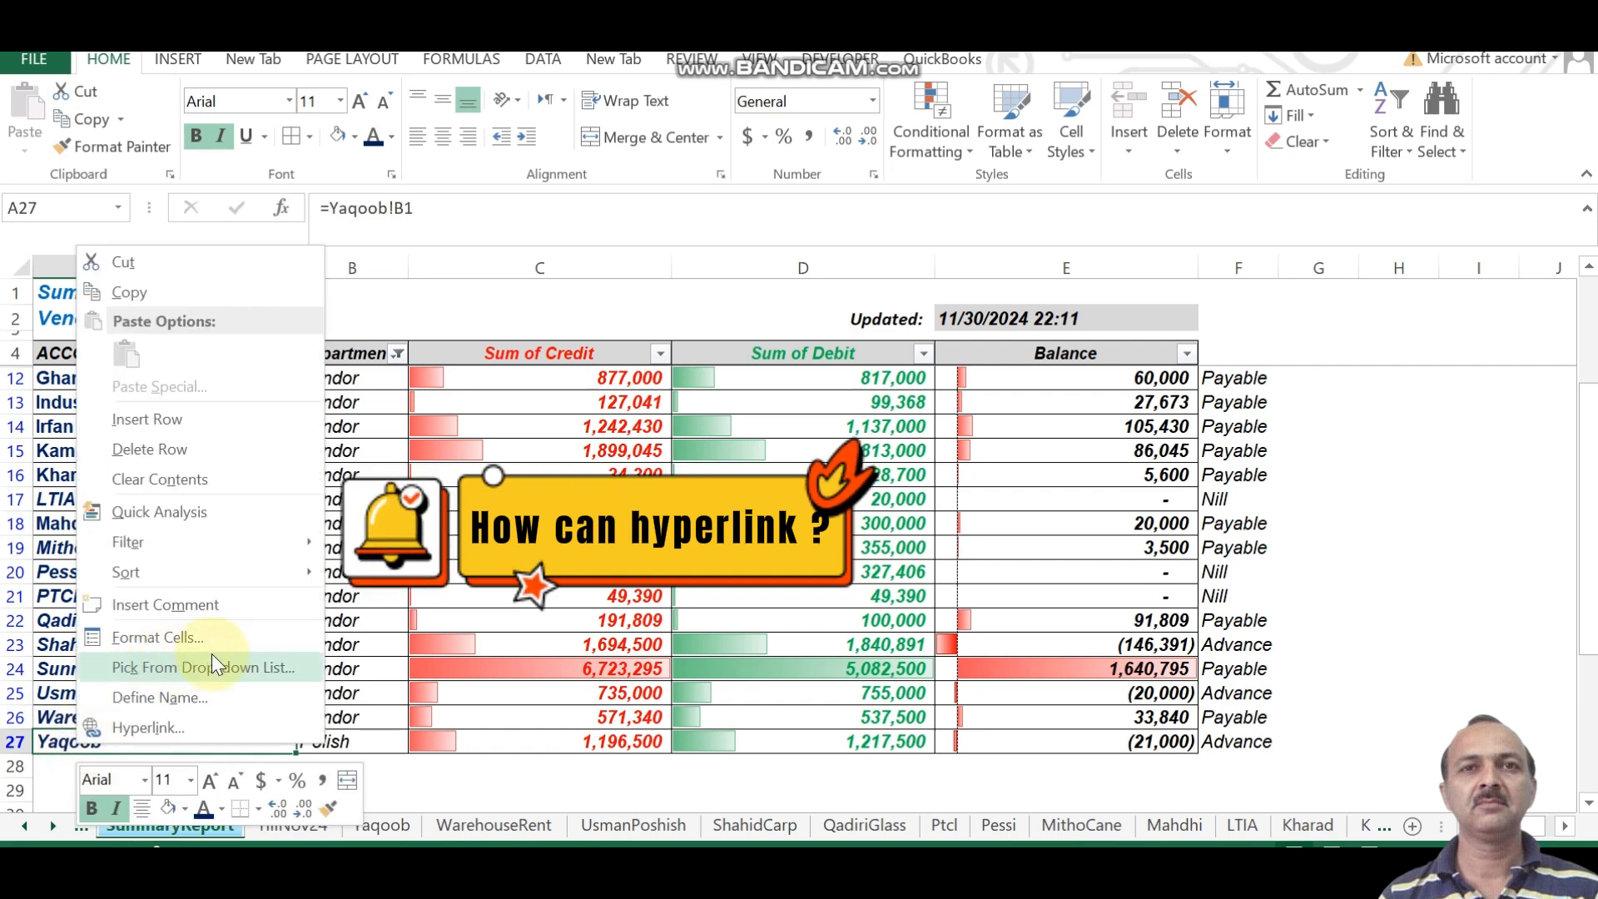
pyautogui.click(170, 729)
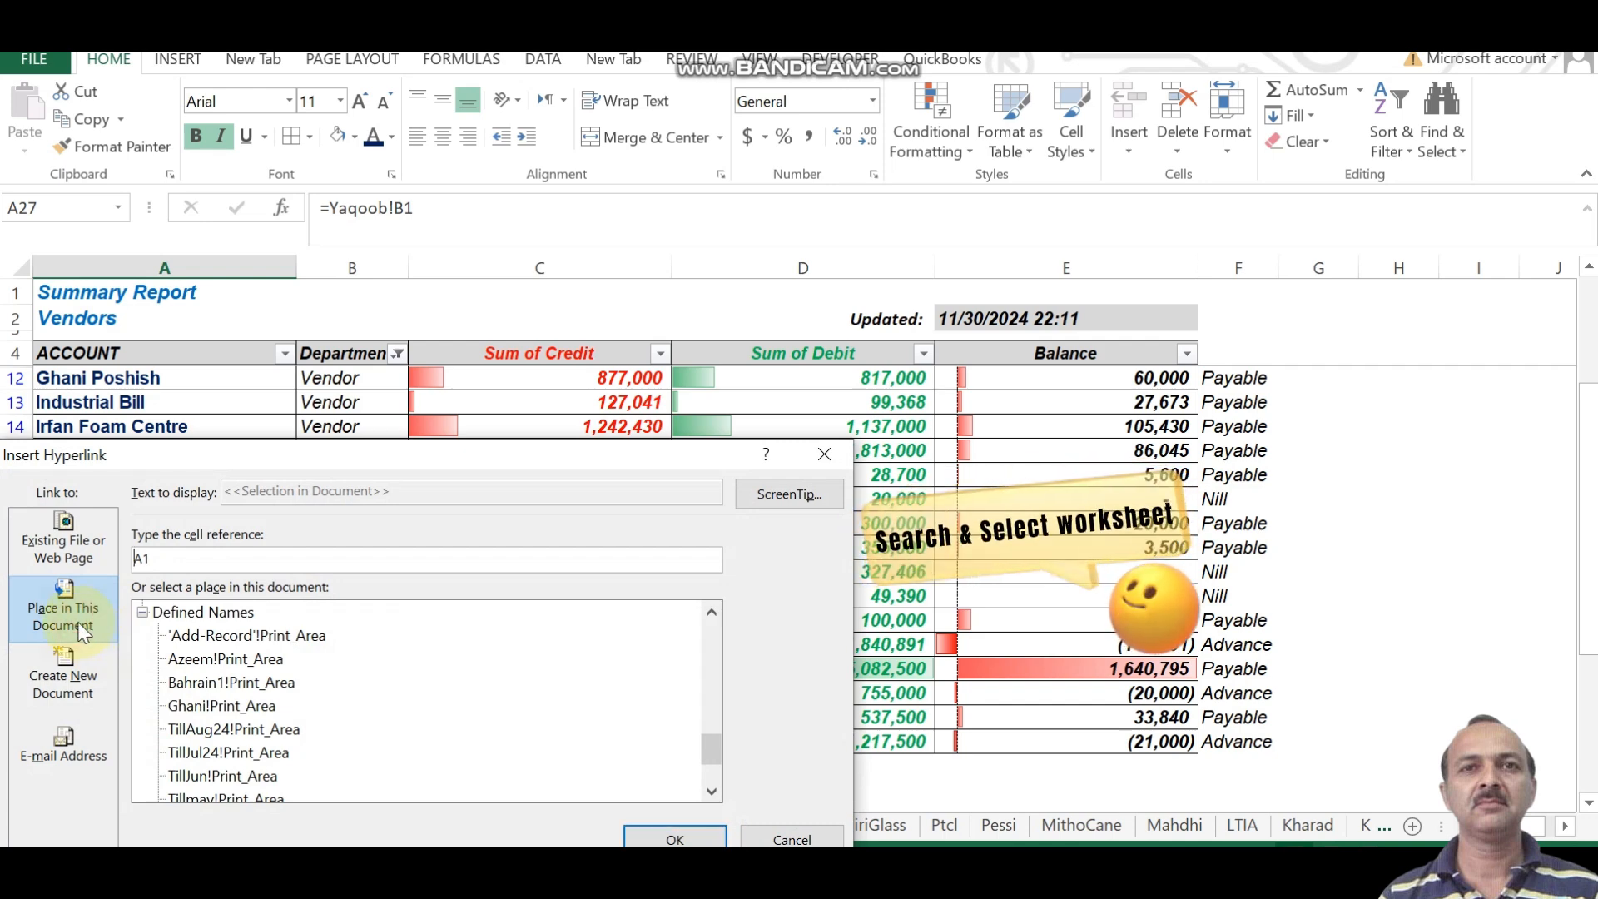
pyautogui.click(710, 612)
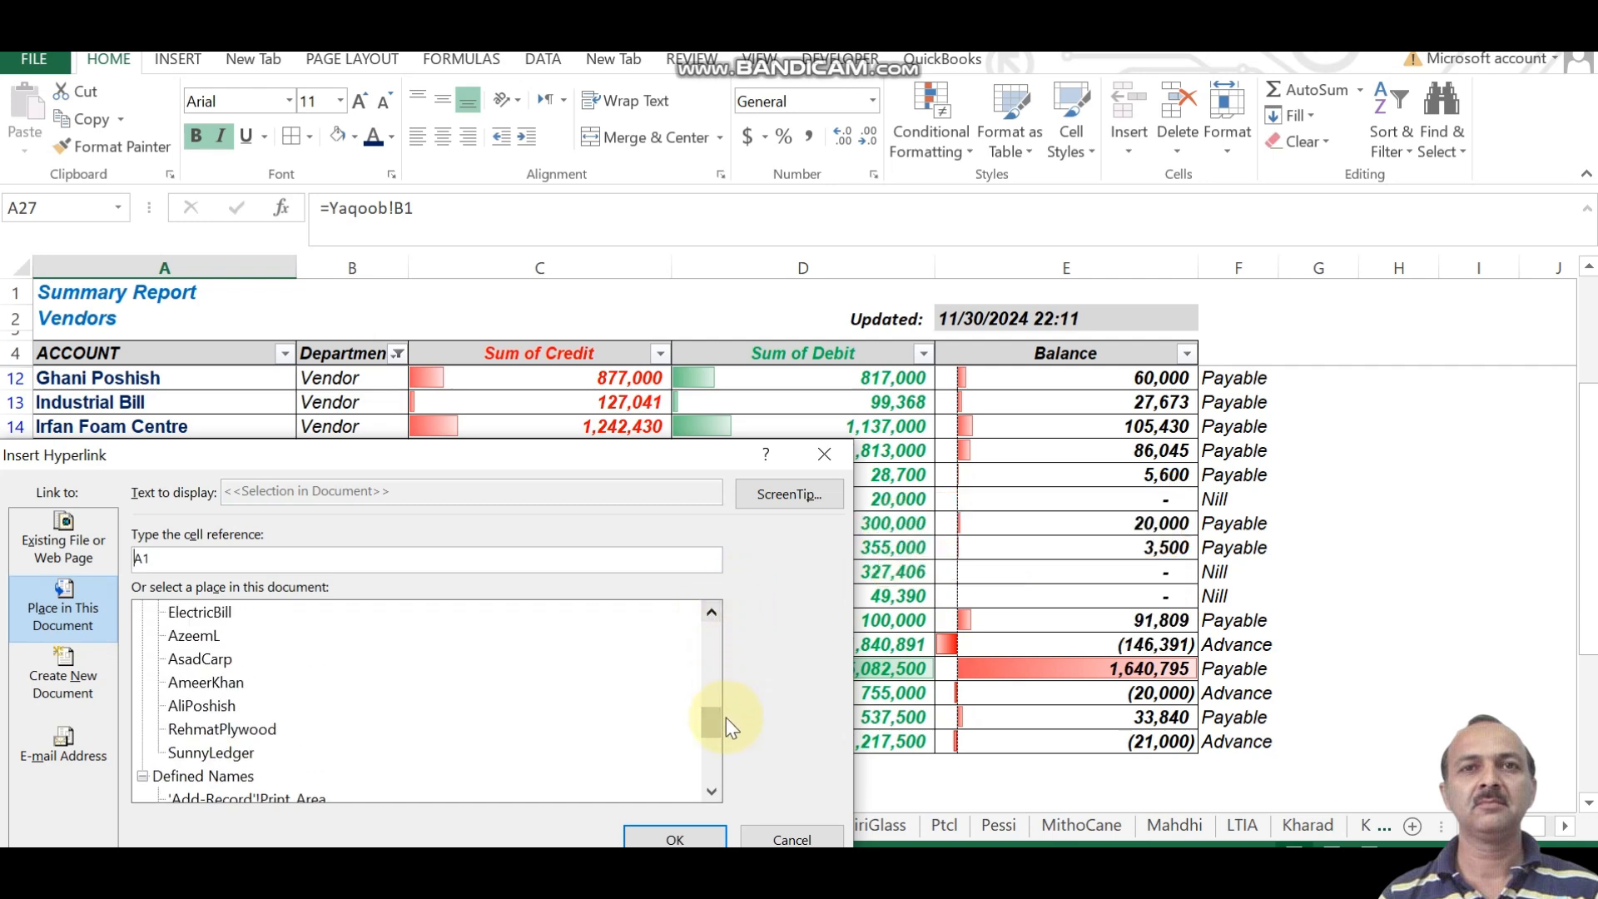
pyautogui.moveTo(714, 725); pyautogui.dragTo(712, 597)
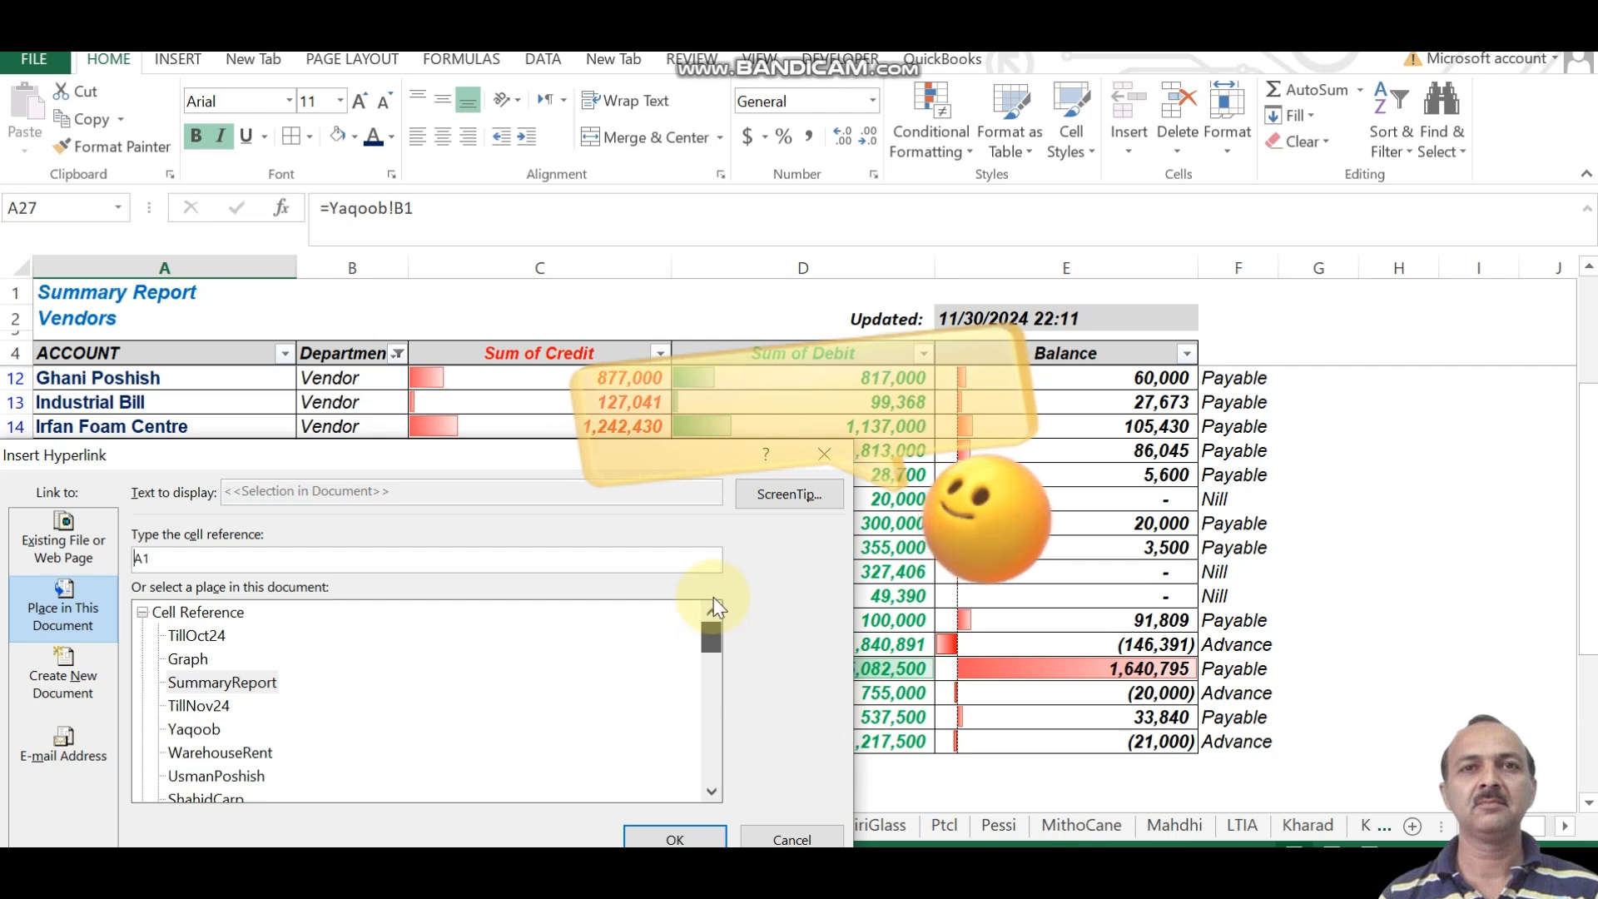
pyautogui.click(192, 728)
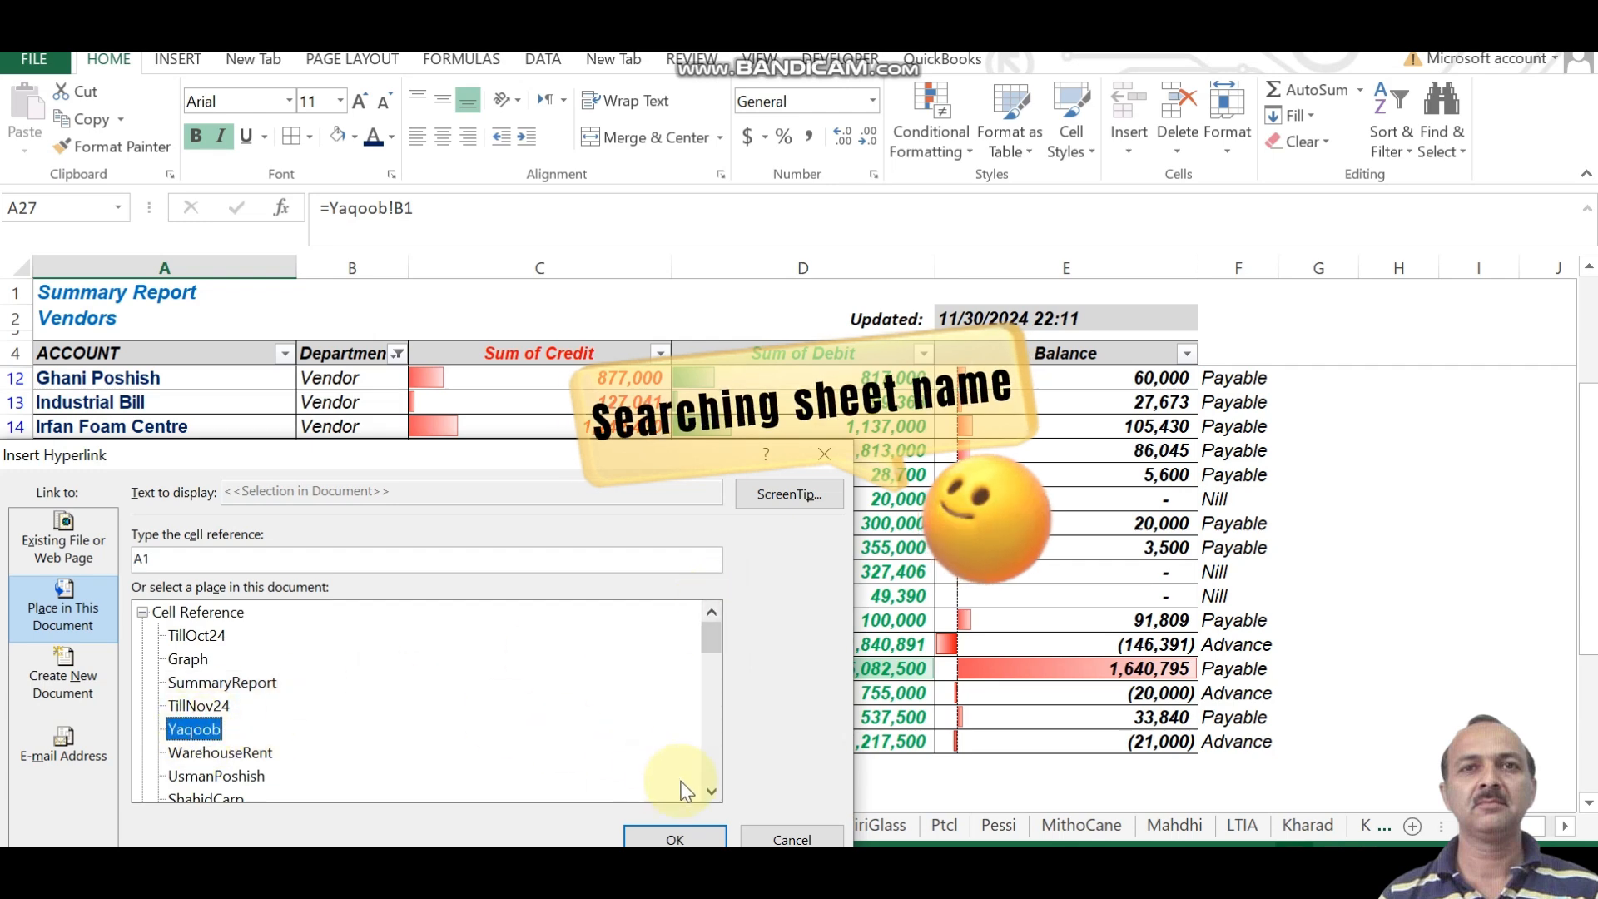
pyautogui.click(675, 837)
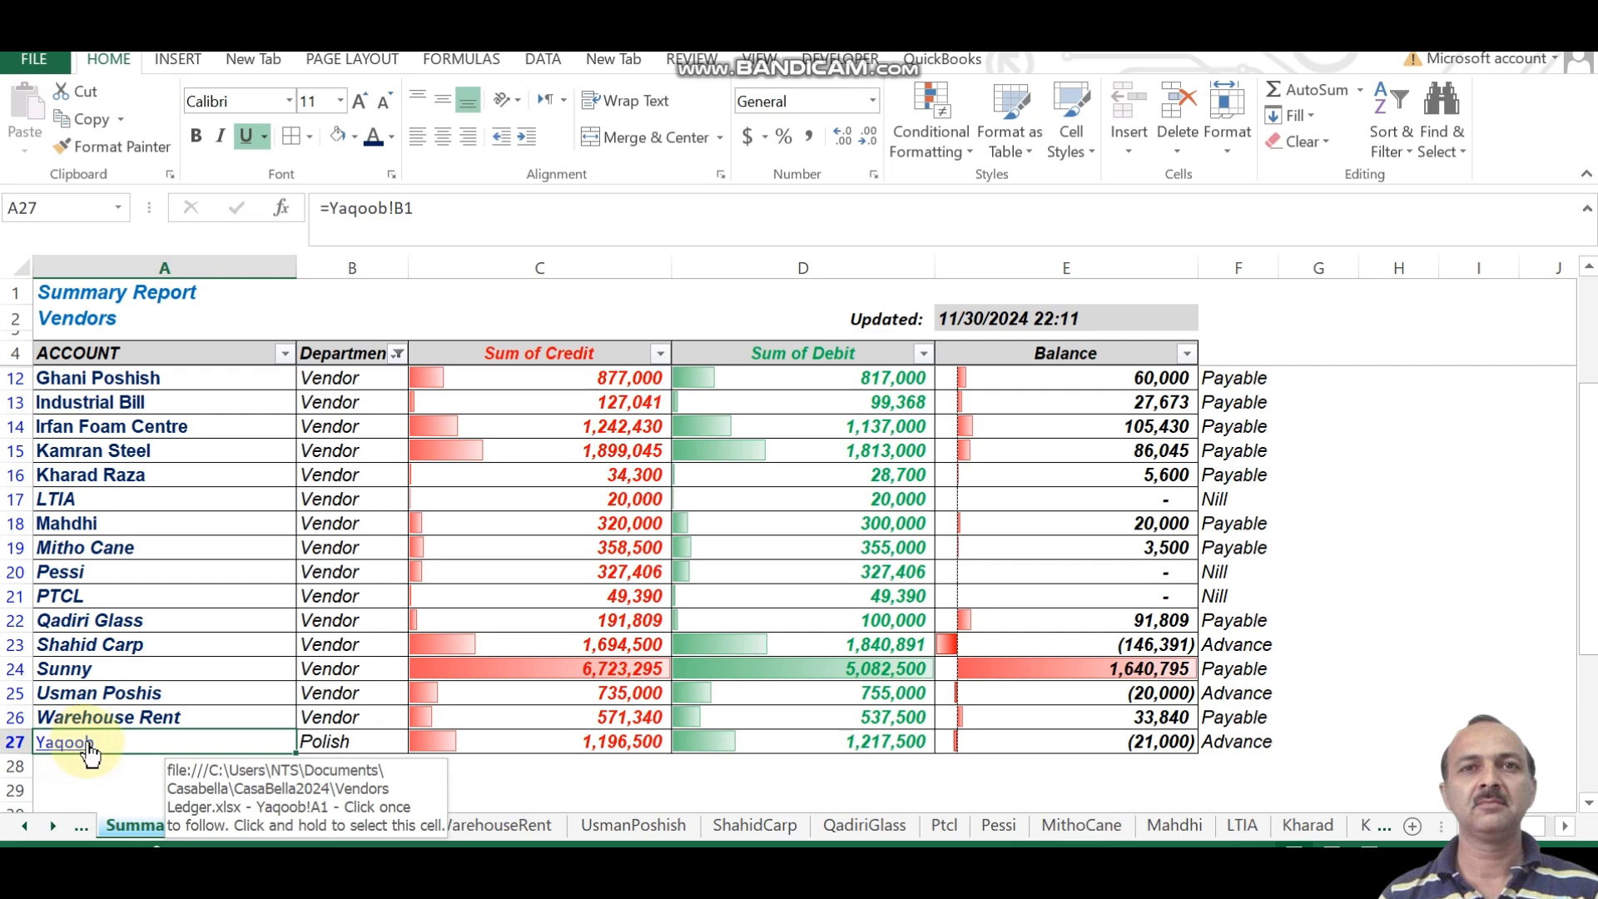
# Test both links by following the account name in A27 to its ledger and returning through the Summary Report button
pyautogui.click(70, 746)
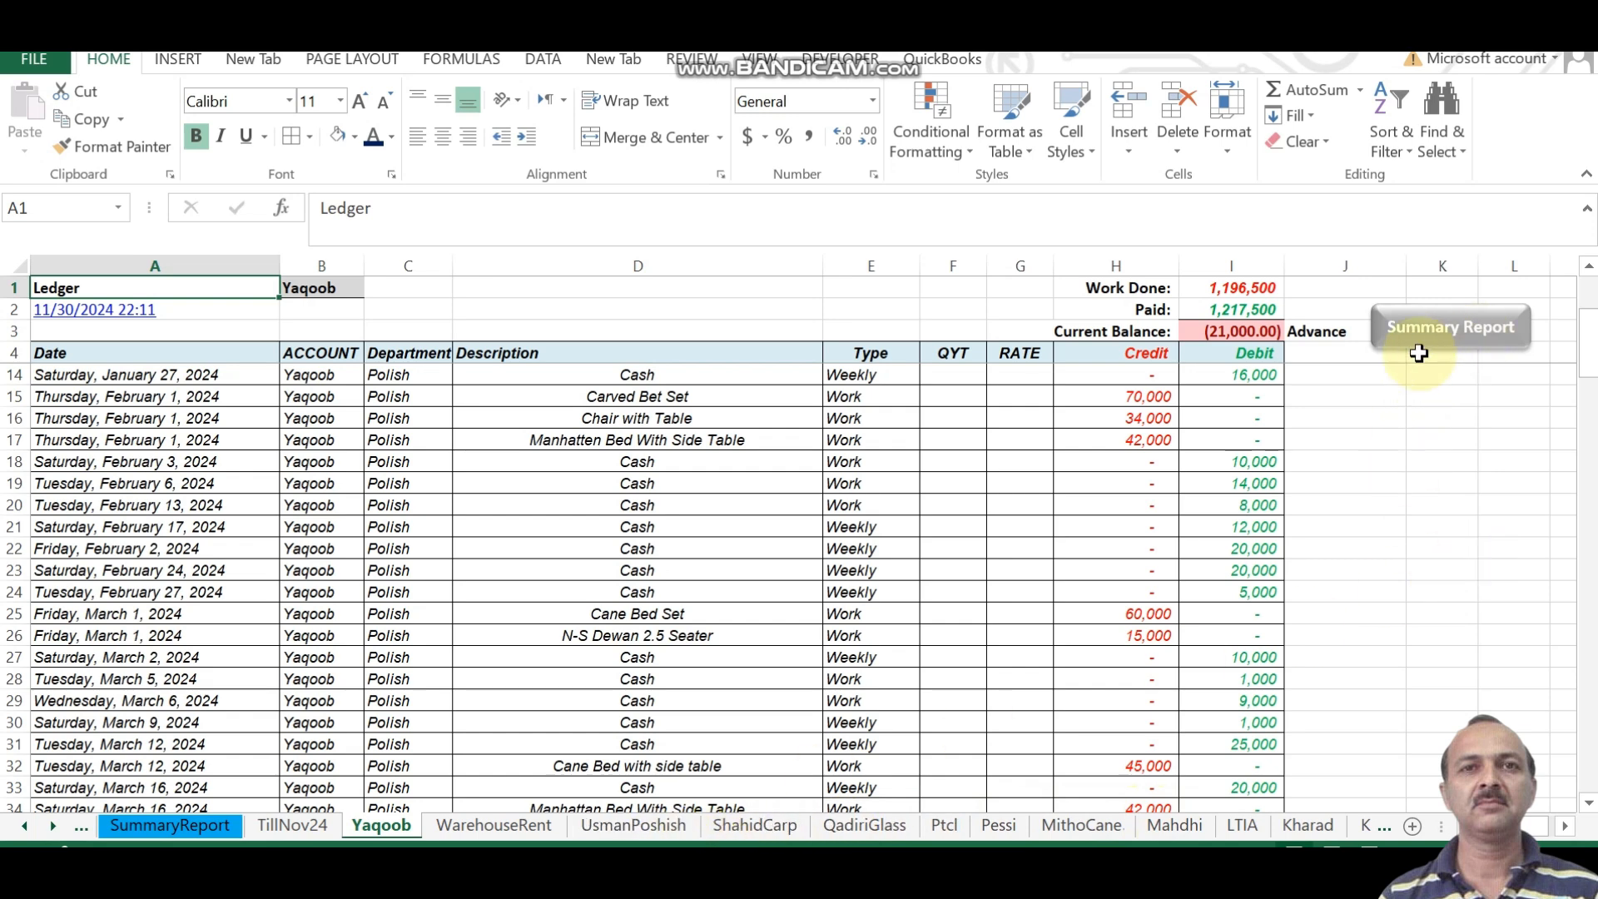
pyautogui.click(1444, 341)
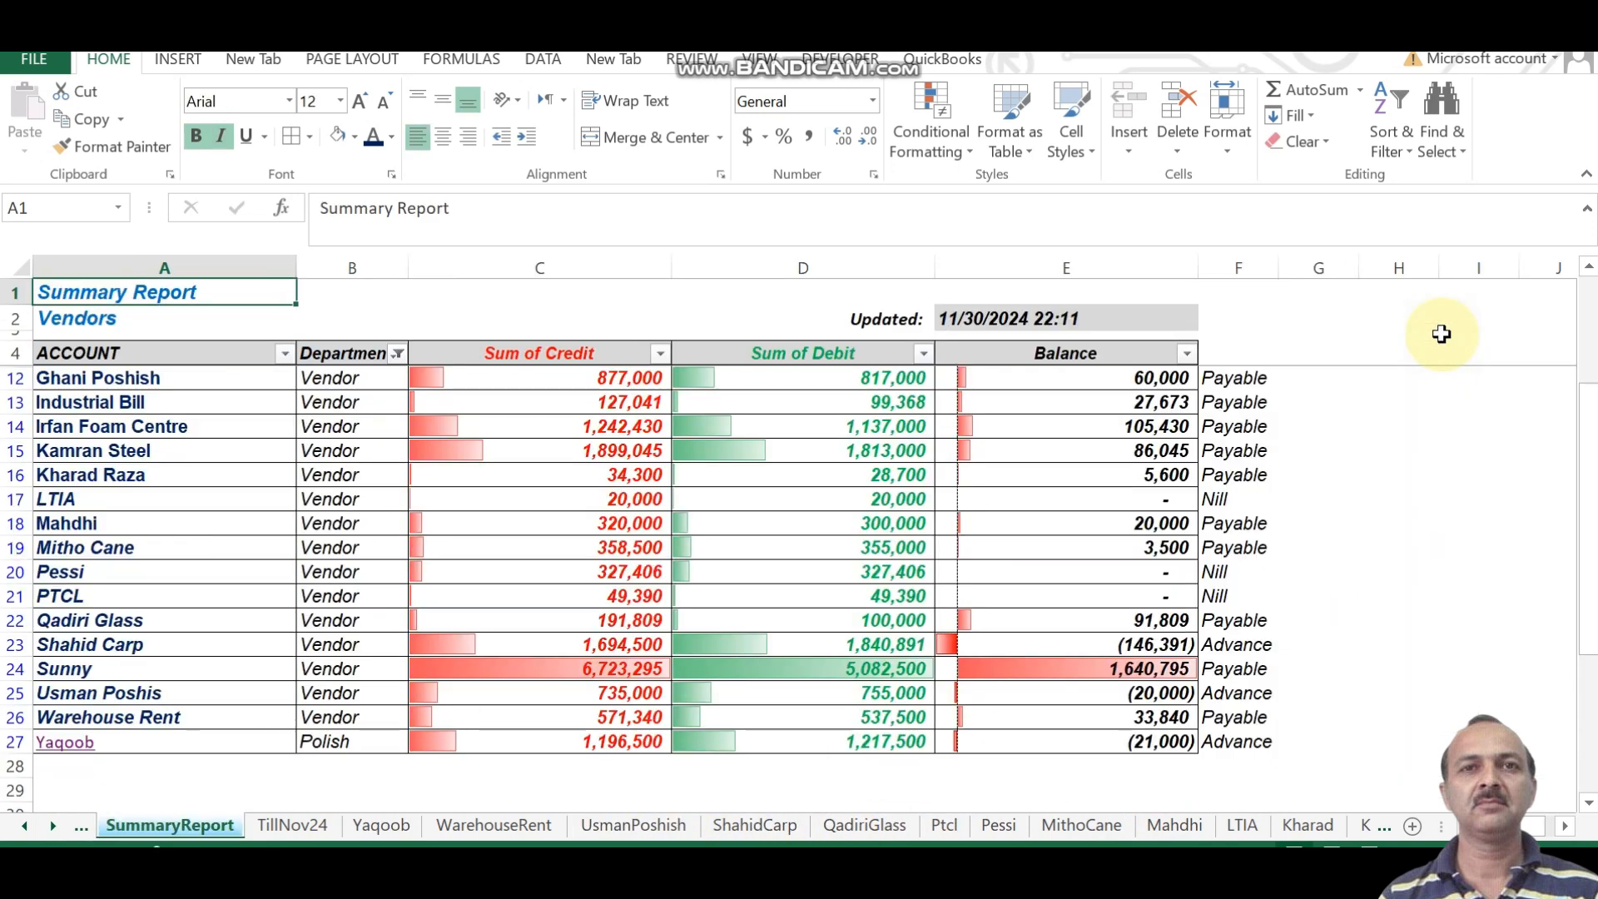